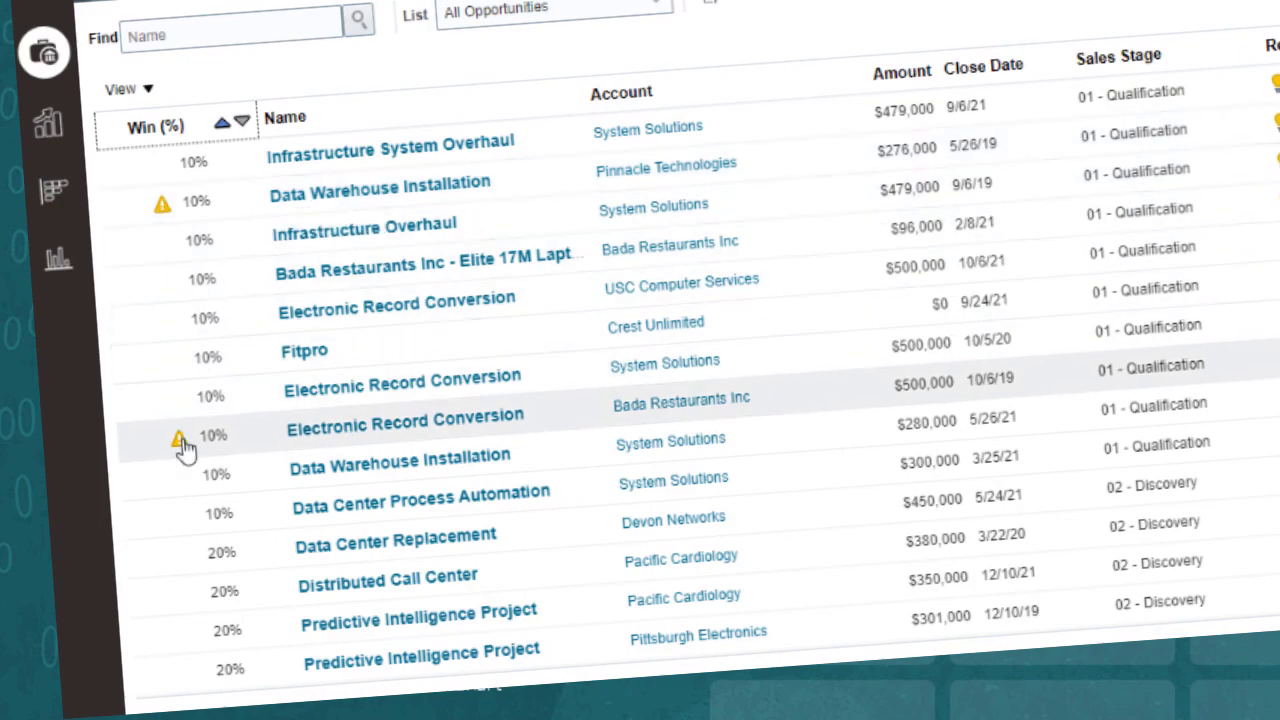
# Show the Oracle home page with the Me tab's Quick Actions and Apps.
pyautogui.moveTo(183, 448)
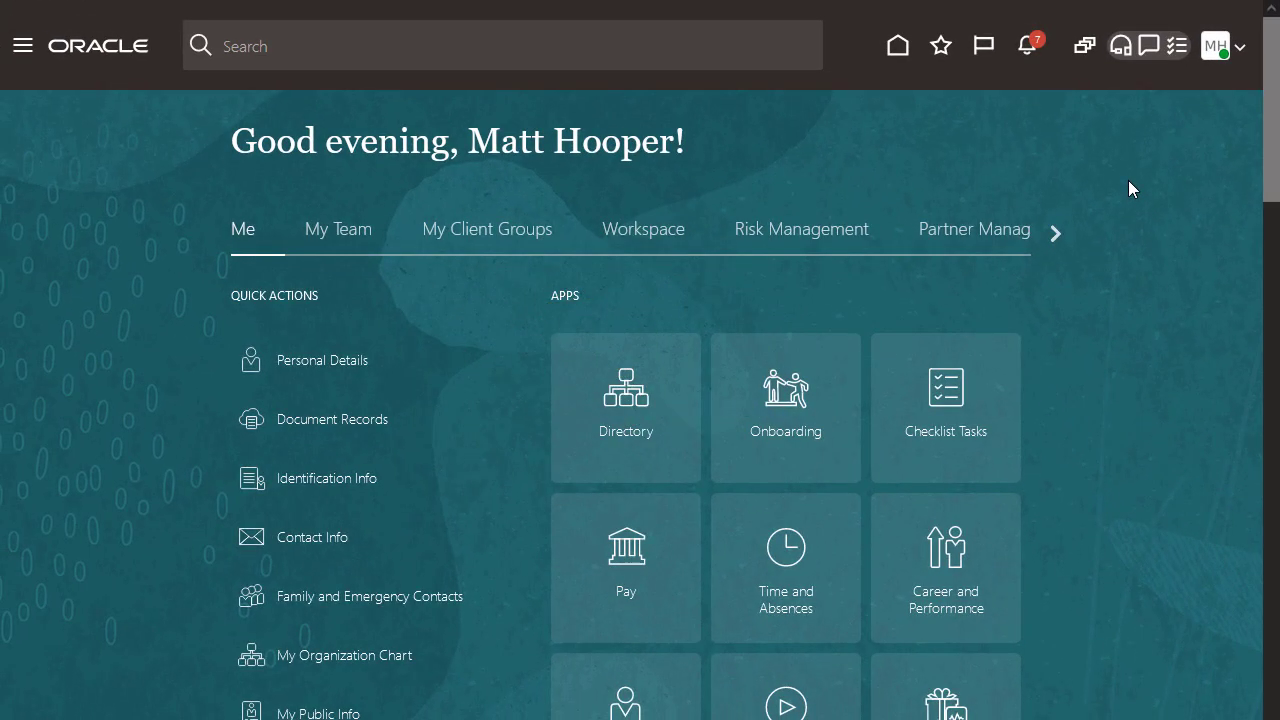
# Go to Configuration > Application Composer and open the Routines page.
pyautogui.click(1055, 233)
pyautogui.click(880, 229)
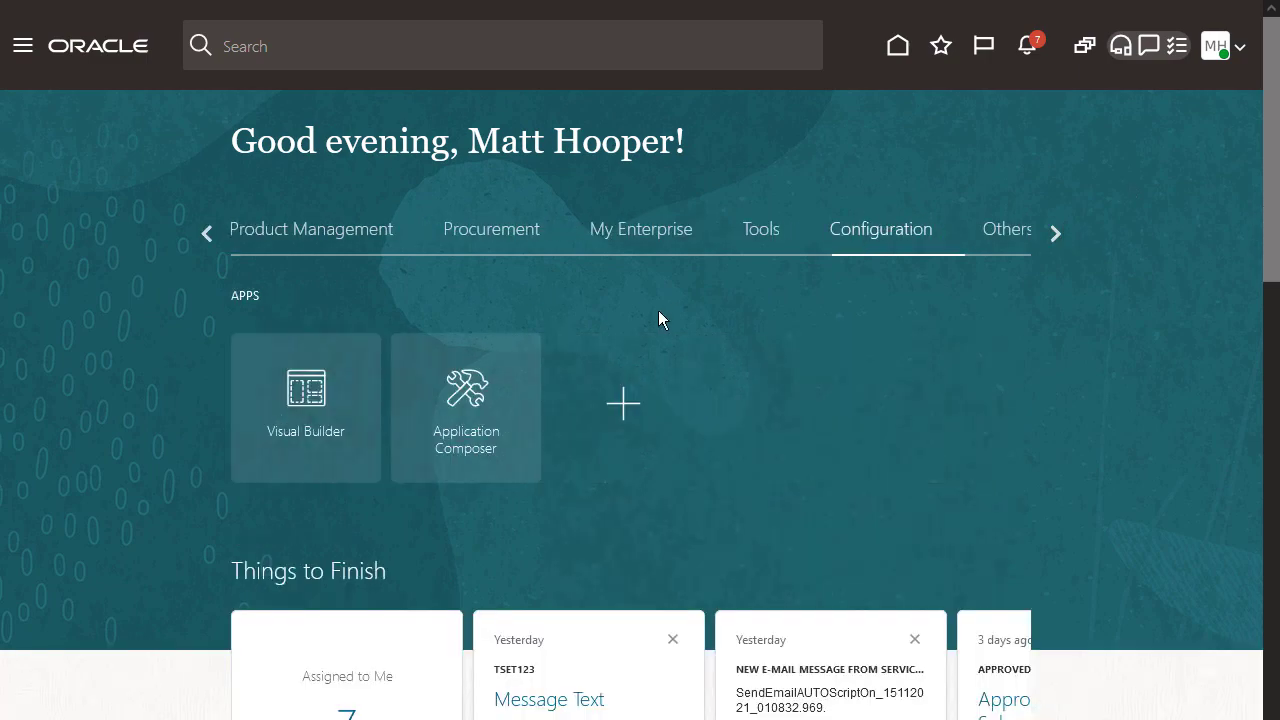
pyautogui.click(474, 390)
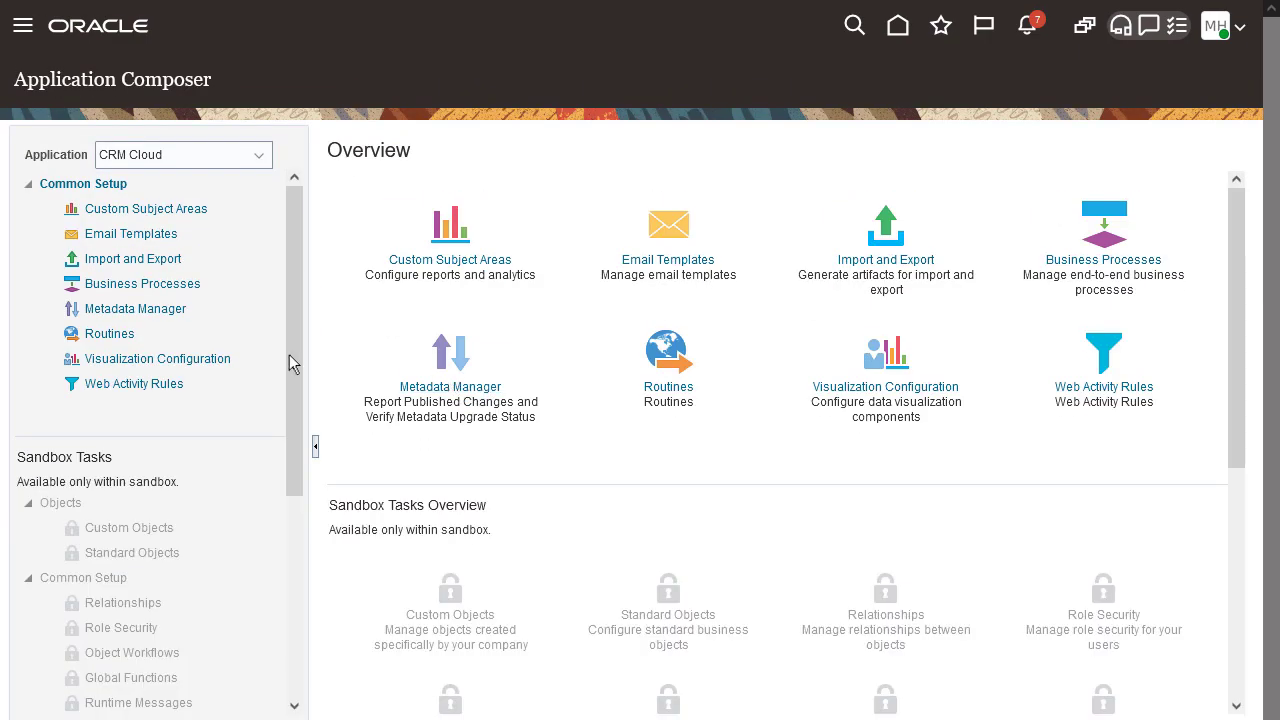
pyautogui.click(108, 335)
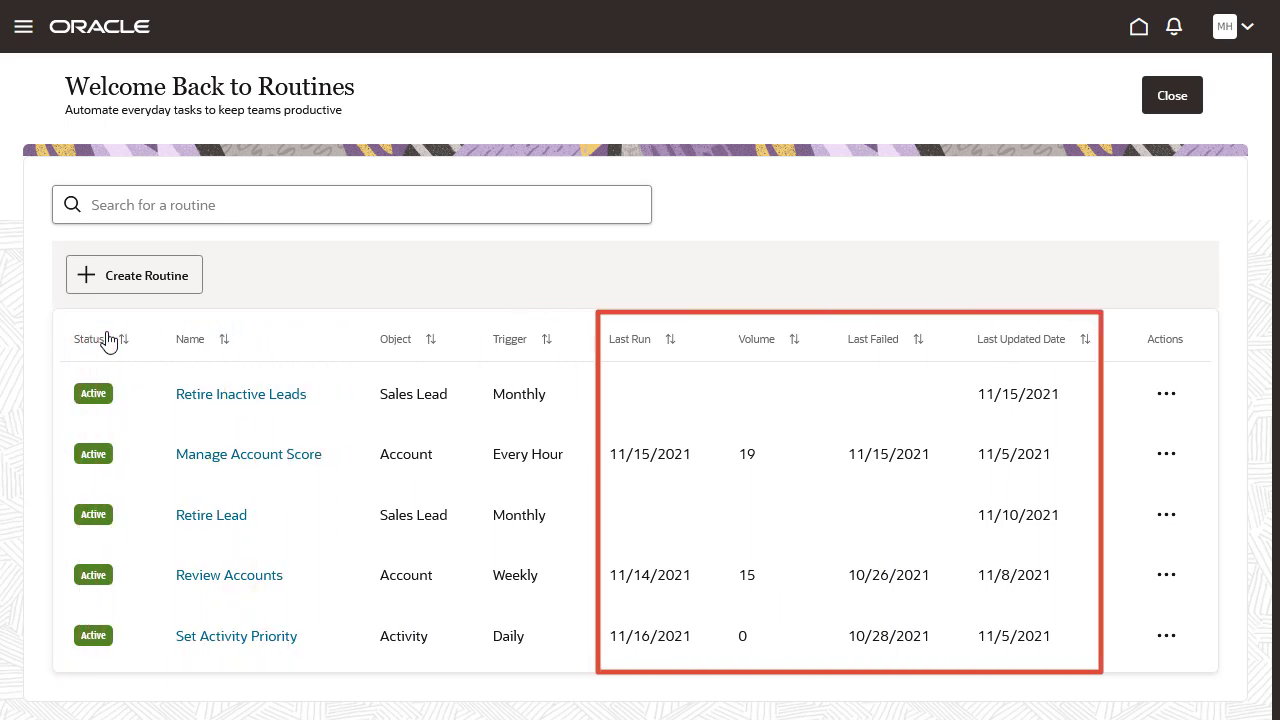
# View the Review Accounts routine's run history, then return to the routines list.
pyautogui.click(1166, 576)
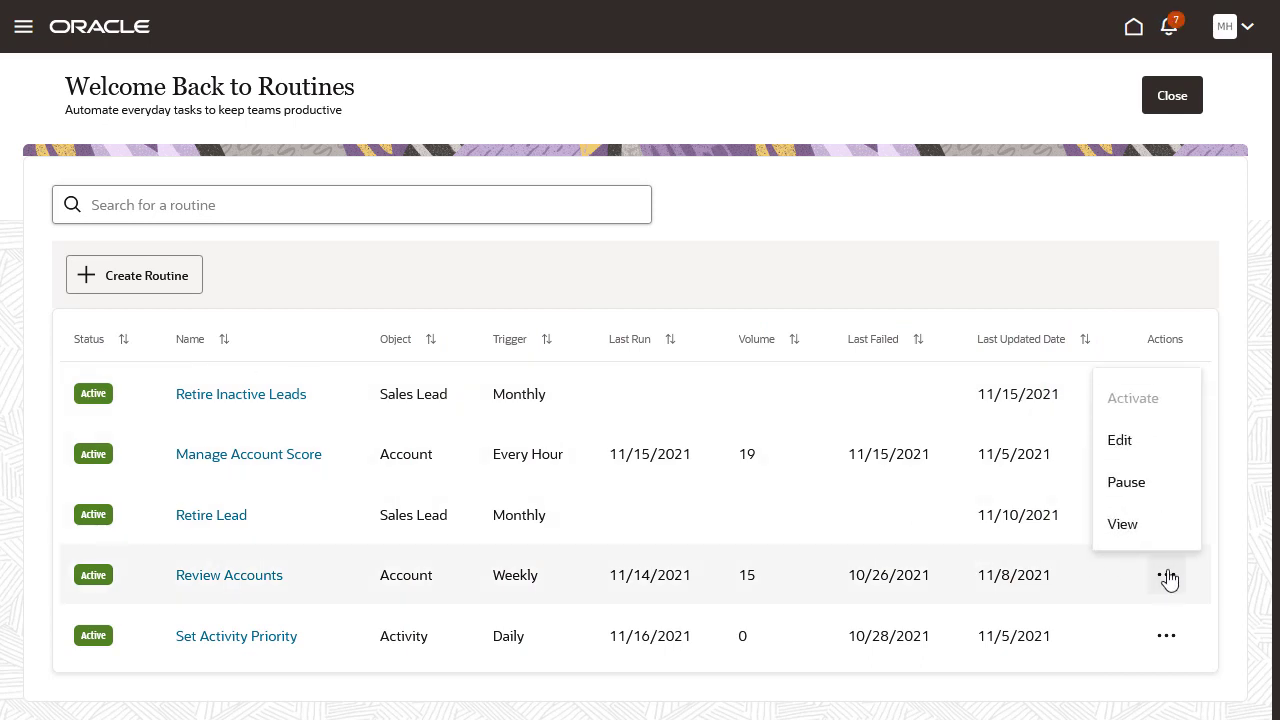
pyautogui.click(1123, 524)
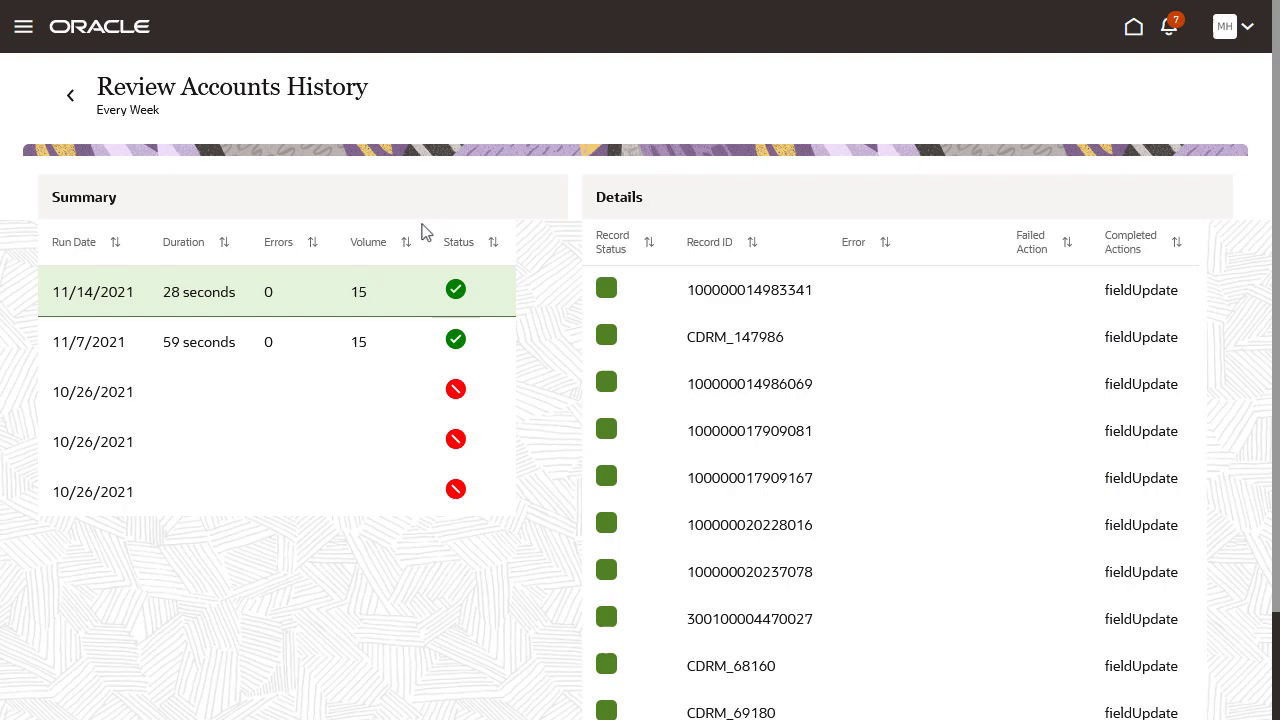
pyautogui.click(71, 97)
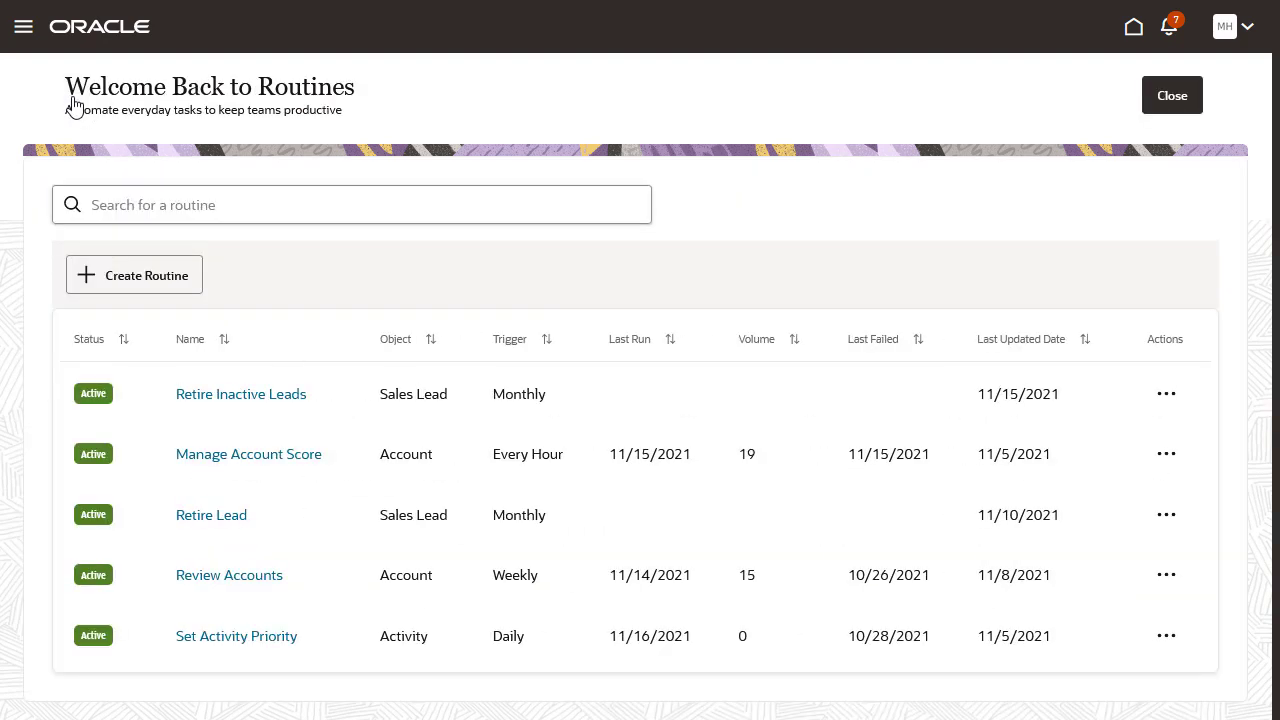
# Create a routine named 'Retire Leads' with description 'Routine to retire leads' and continue.
pyautogui.click(141, 280)
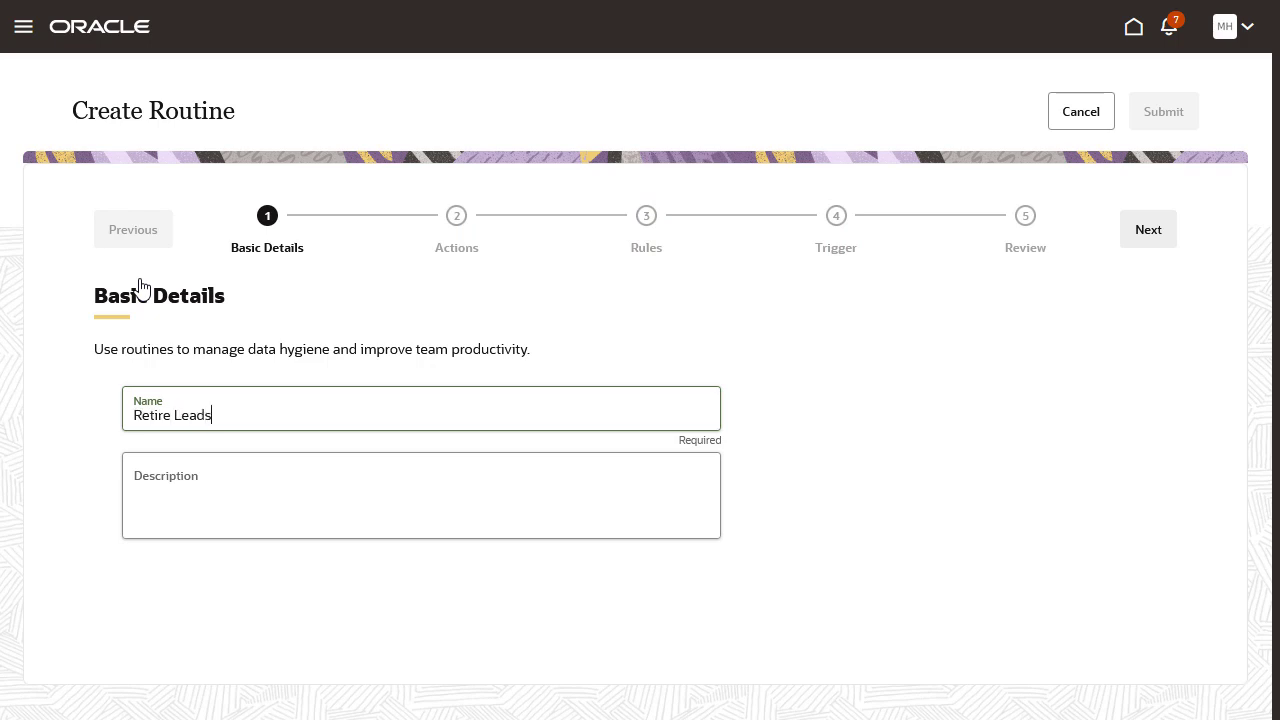
pyautogui.click(133, 285)
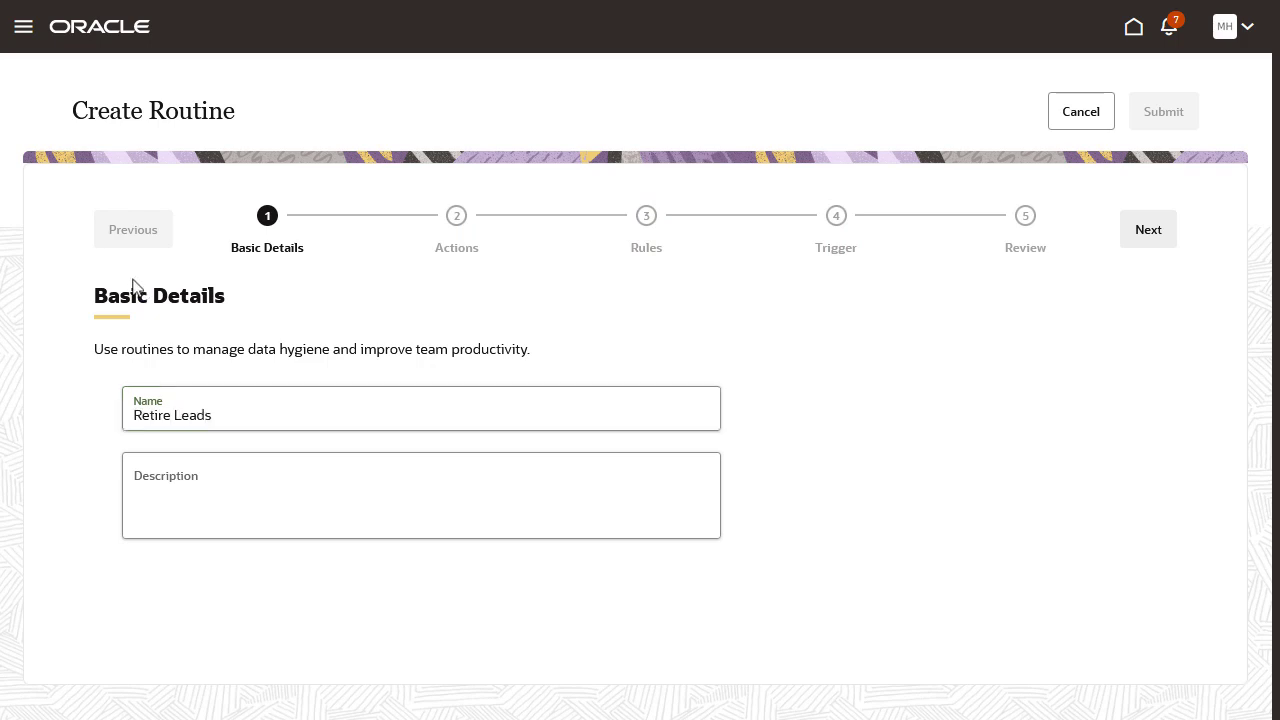
pyautogui.click(457, 499)
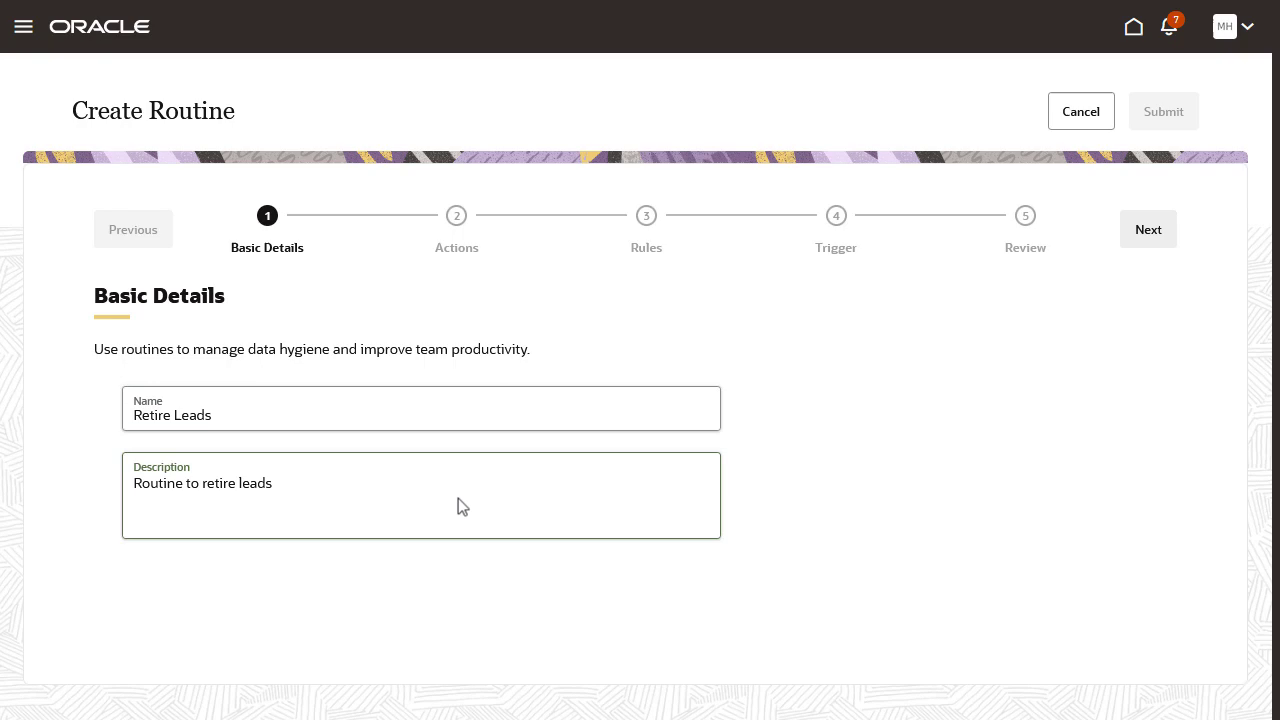
pyautogui.click(1147, 232)
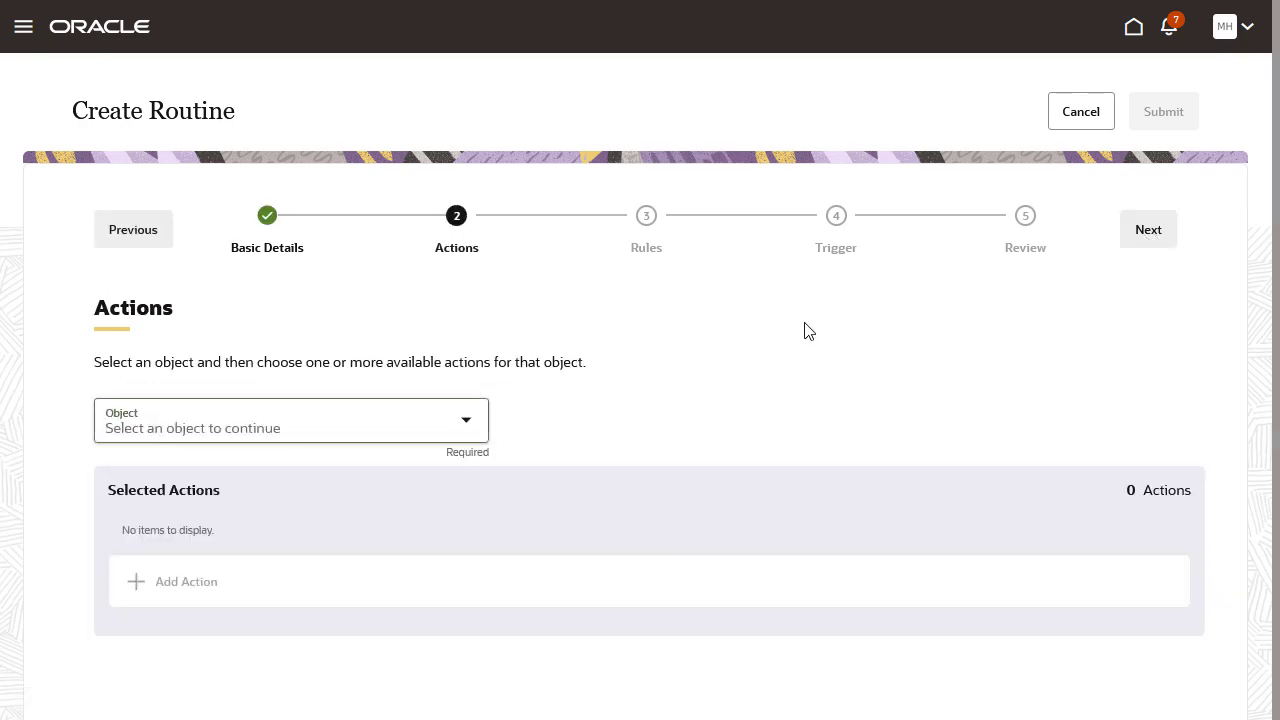
# Make the routine's object Sales Lead with a Field Update setting Status to Retired.
pyautogui.click(467, 418)
pyautogui.scroll(-4, 491, 129)
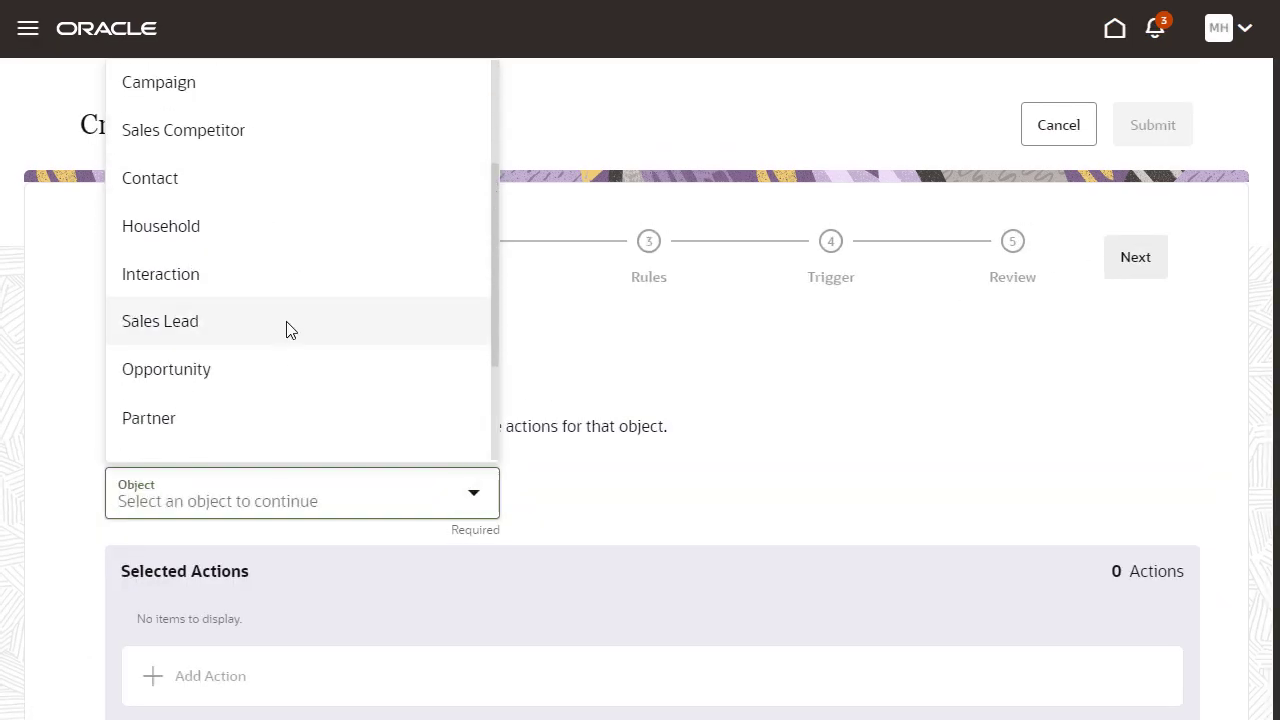
pyautogui.click(289, 329)
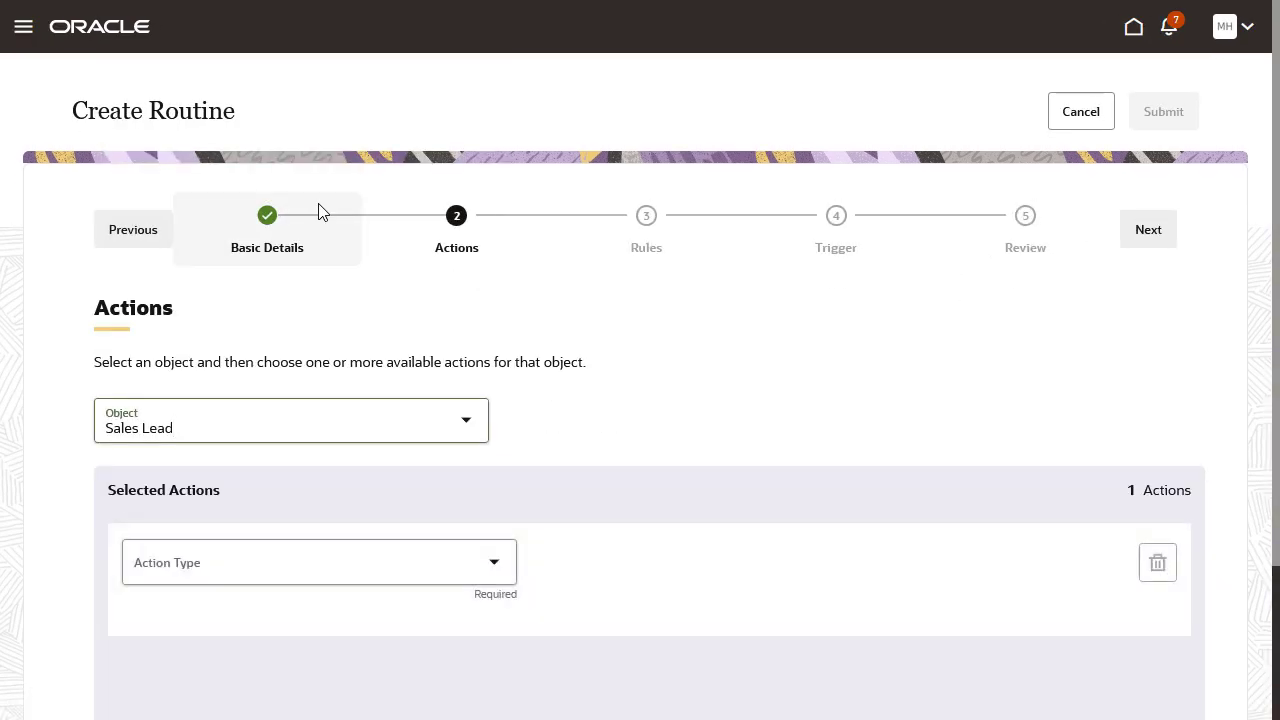
pyautogui.click(494, 562)
pyautogui.click(216, 385)
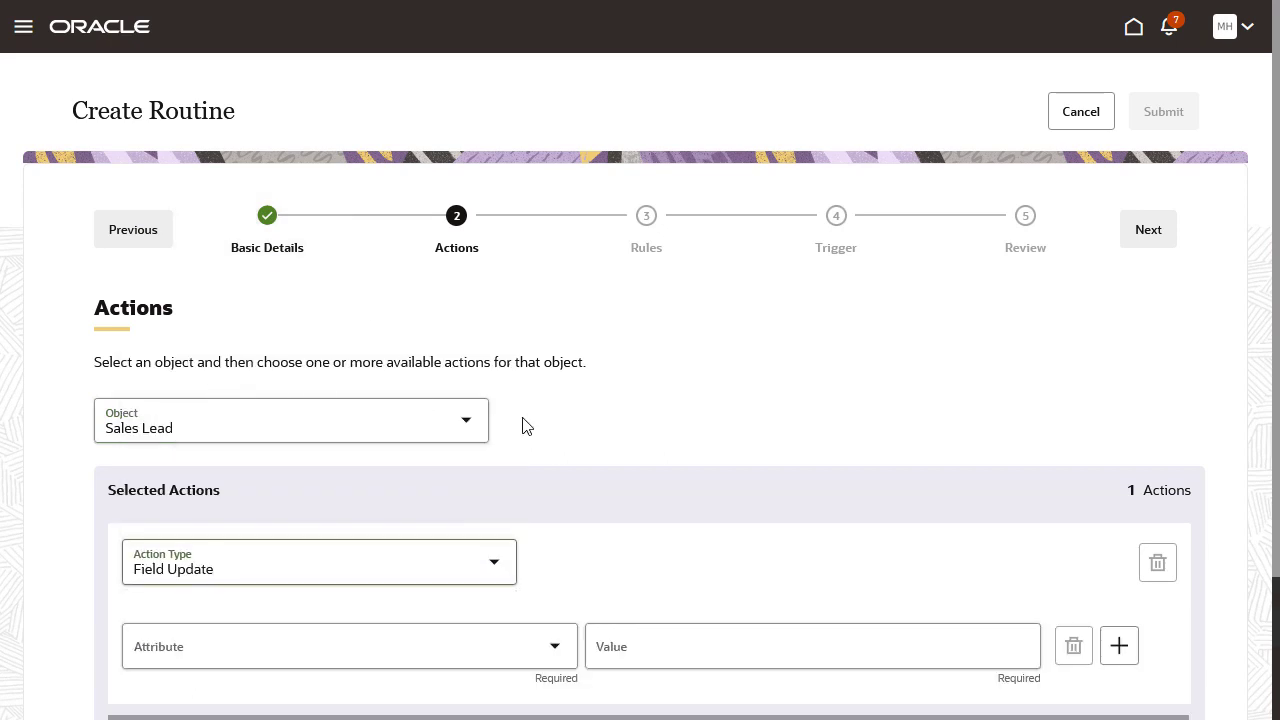
pyautogui.scroll(-2, 1275, 665)
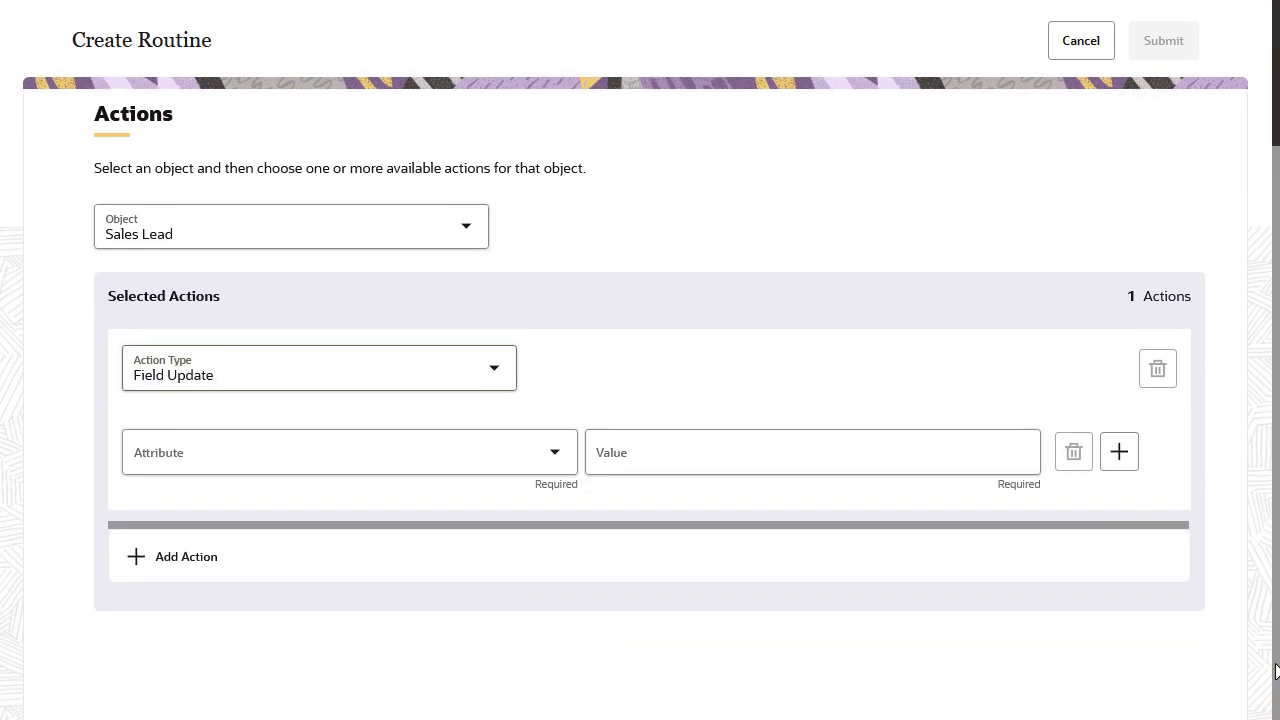
pyautogui.click(552, 455)
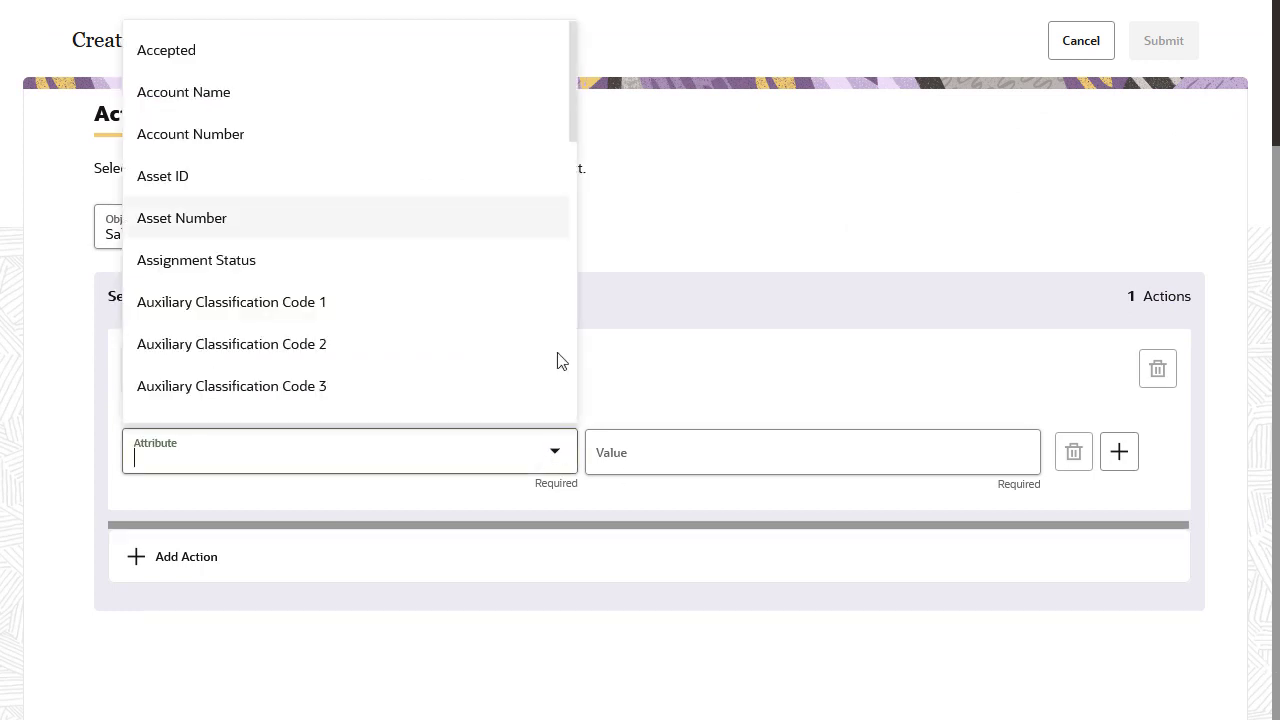
pyautogui.moveTo(572, 108); pyautogui.dragTo(575, 462)
pyautogui.scroll(-3, 574, 380)
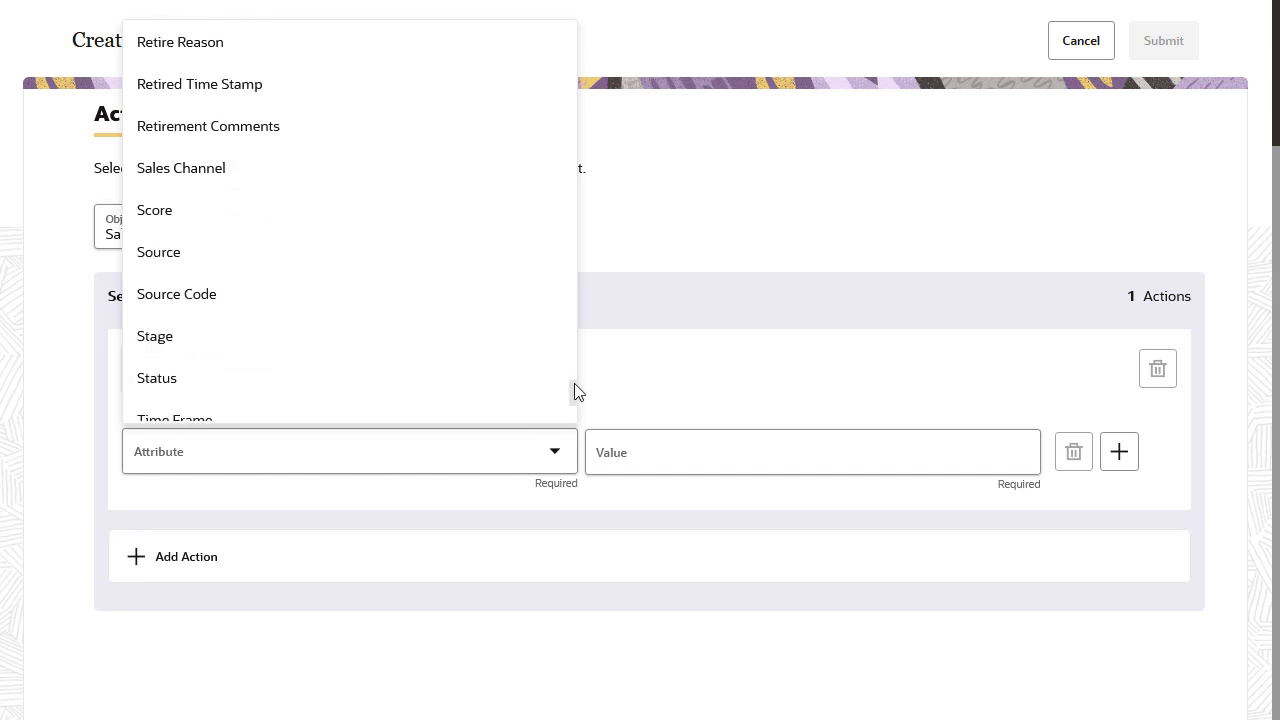
pyautogui.click(397, 365)
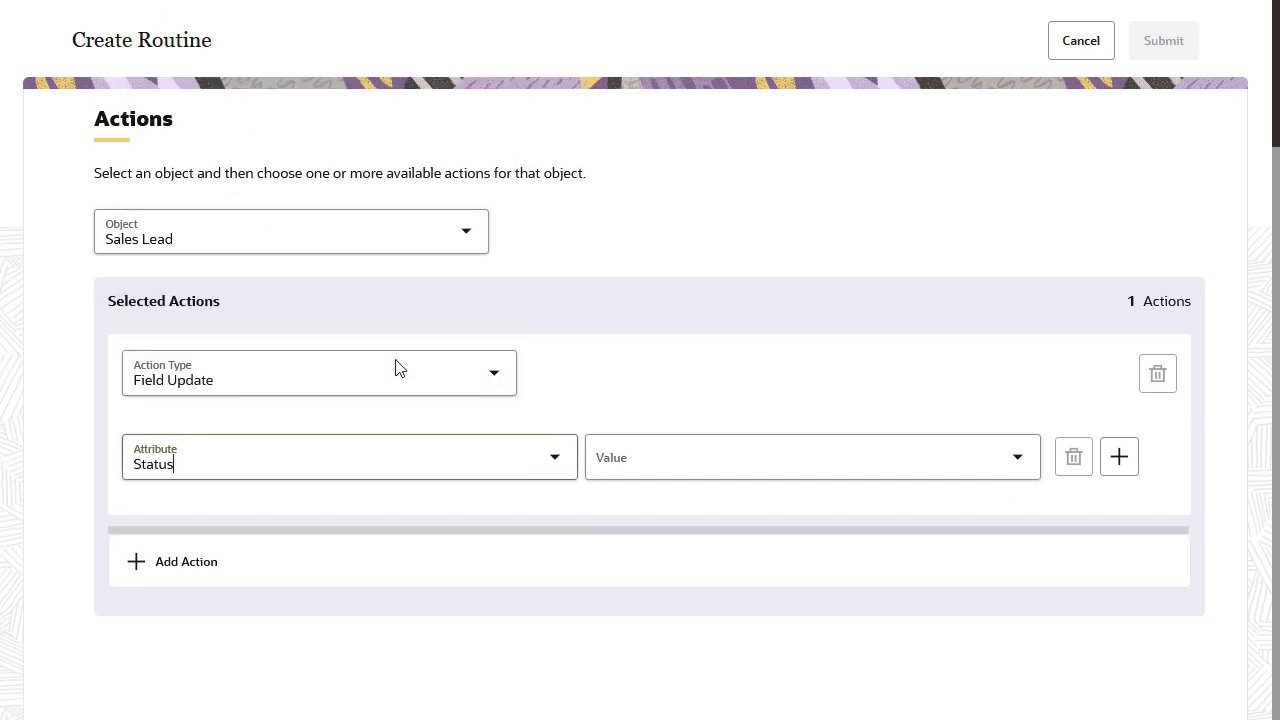
pyautogui.click(1018, 460)
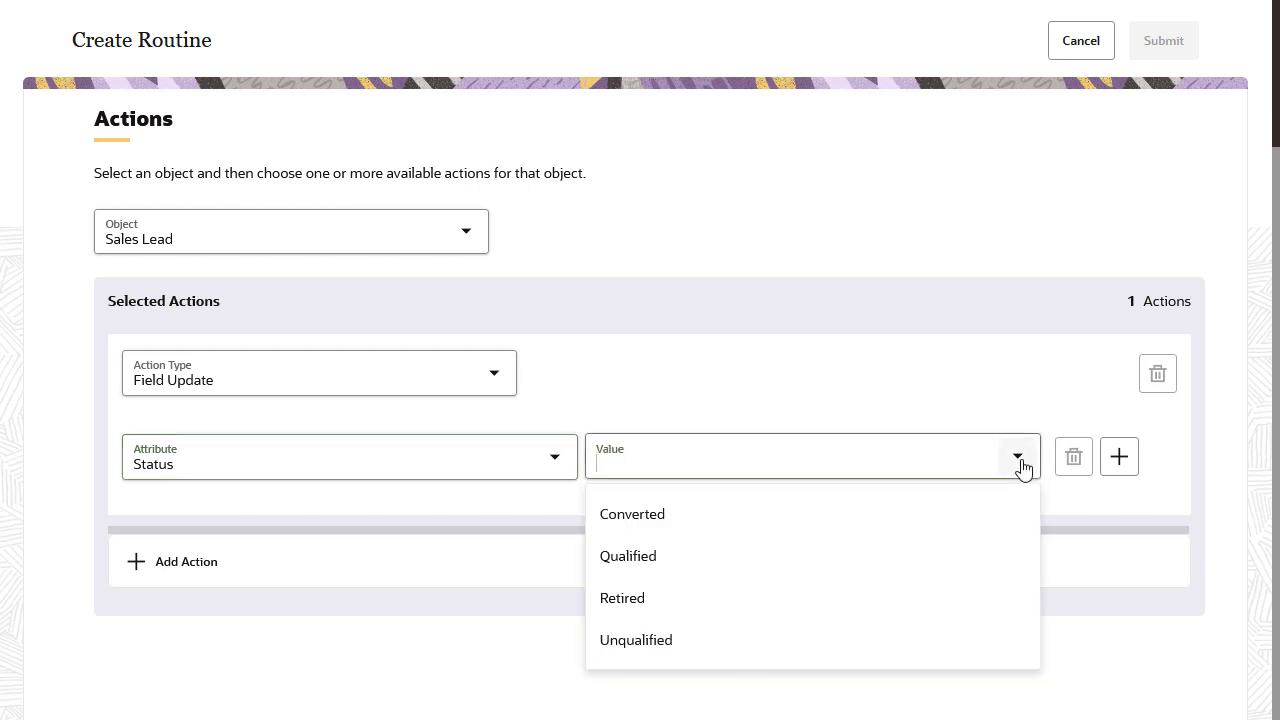
pyautogui.click(868, 601)
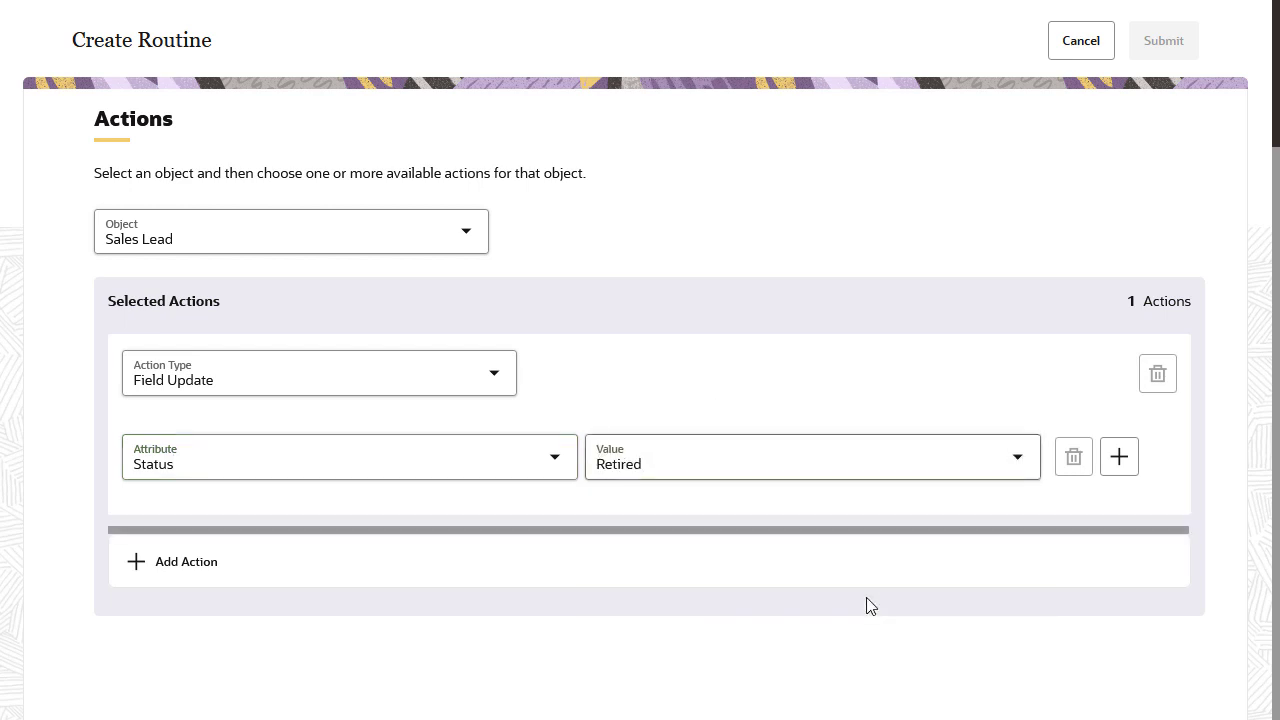
# Add a second updated field, Retirement Comments, and begin entering its comment text.
pyautogui.click(1119, 457)
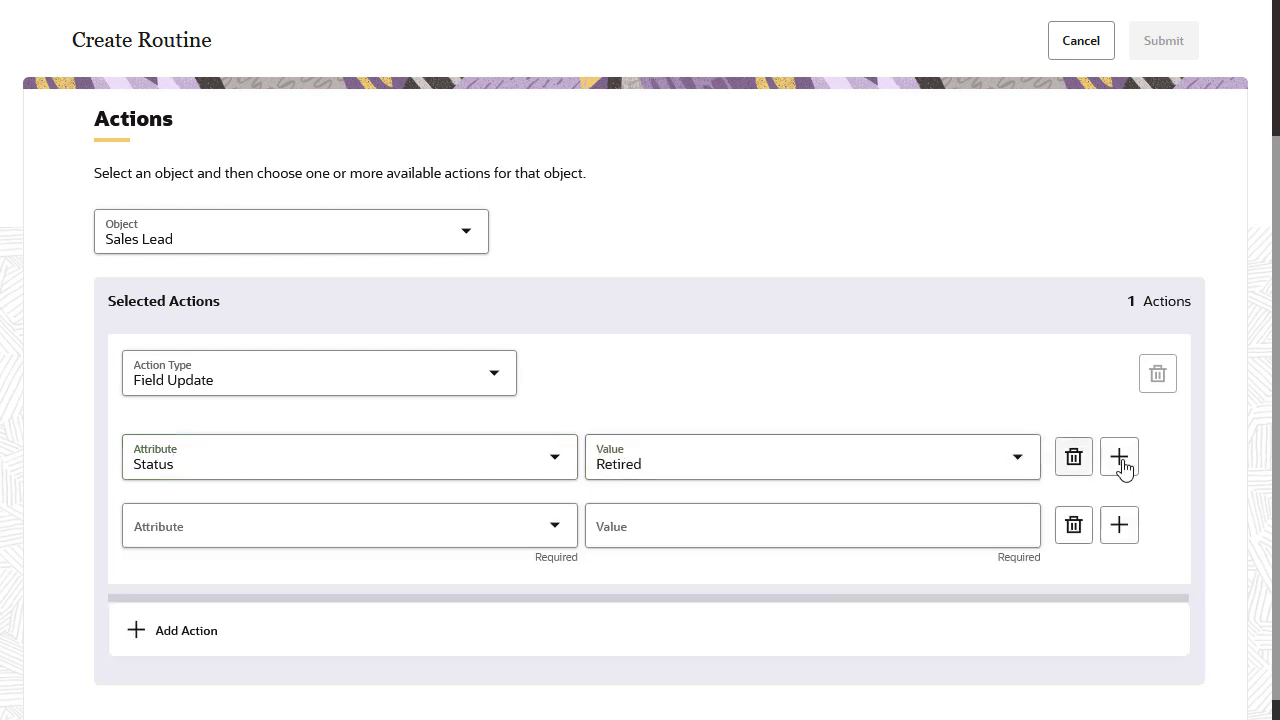
pyautogui.click(553, 530)
pyautogui.moveTo(571, 134); pyautogui.dragTo(576, 470)
pyautogui.click(400, 390)
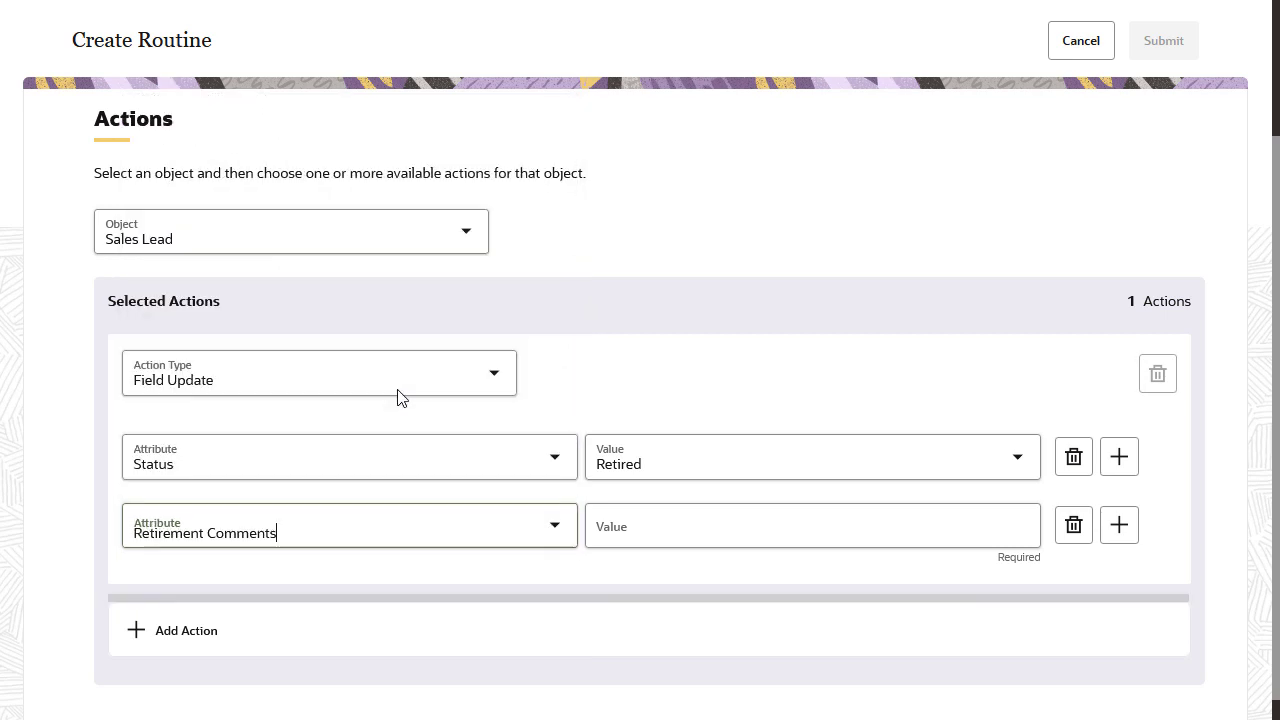
pyautogui.click(976, 535)
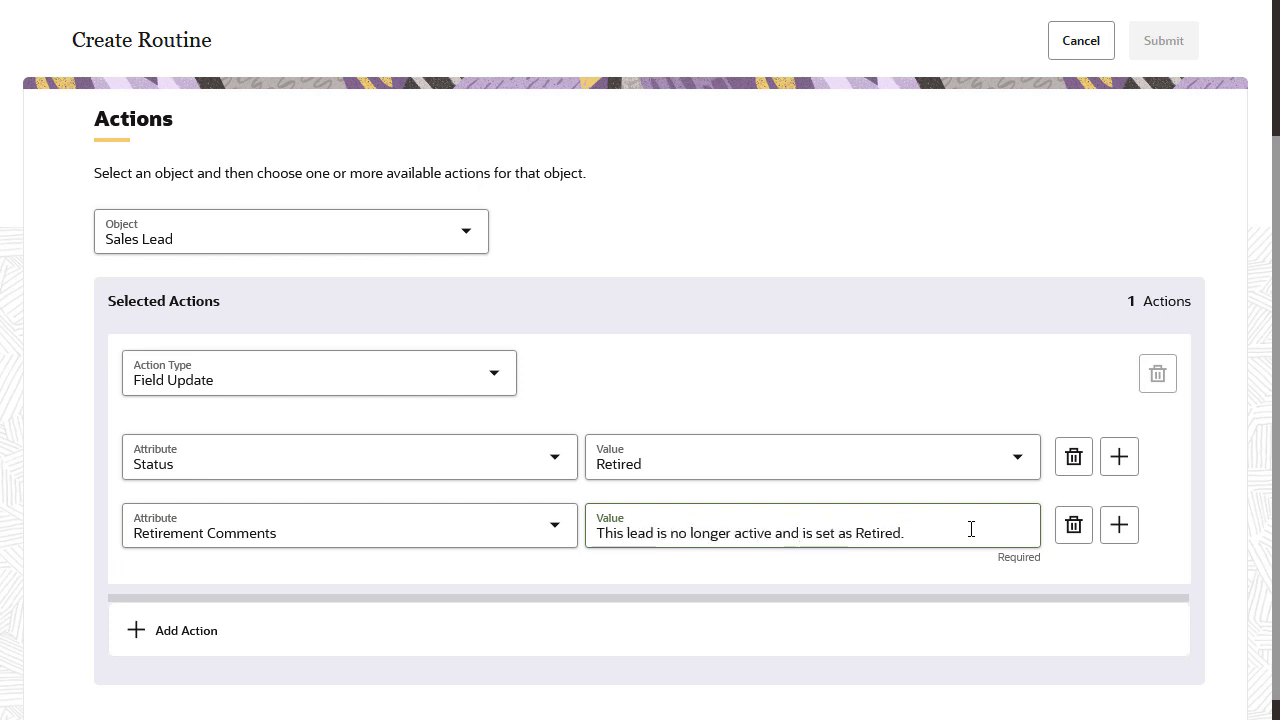
# Add a second action that sends an email to the lead's Owner ID.
pyautogui.click(186, 630)
pyautogui.scroll(-2, 724, 511)
pyautogui.click(494, 441)
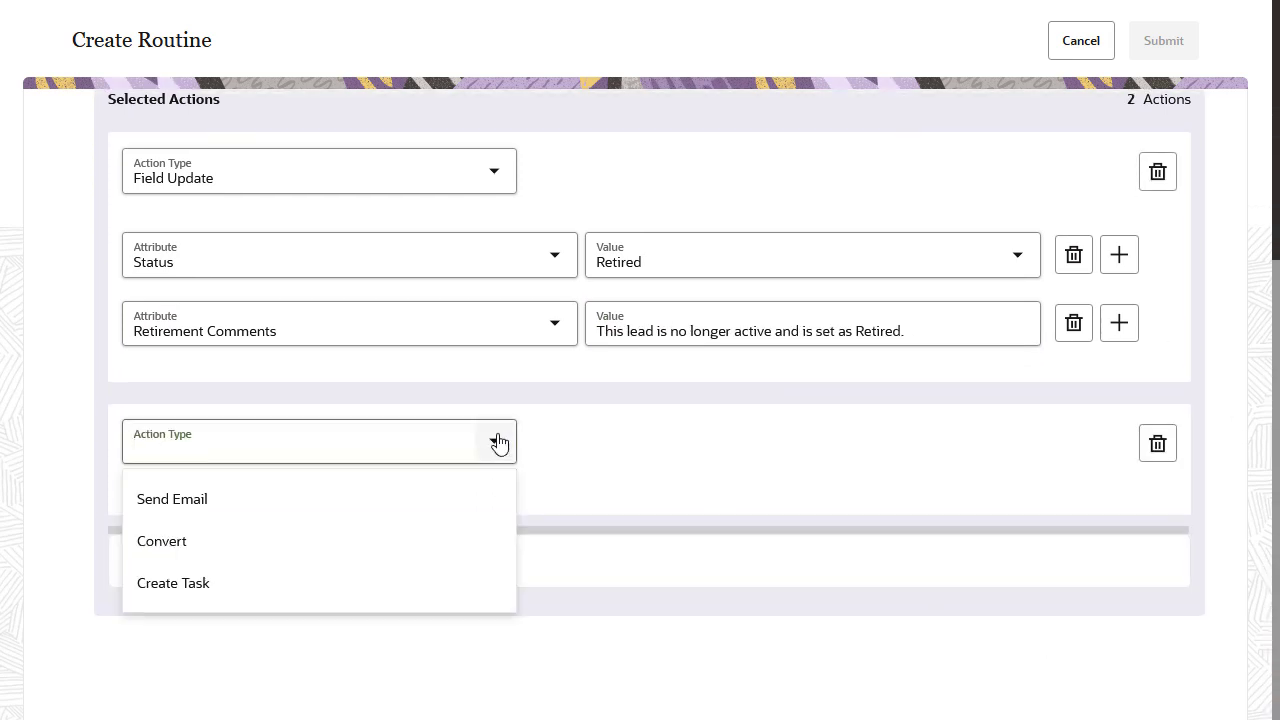
pyautogui.click(468, 498)
pyautogui.click(729, 537)
pyautogui.click(686, 676)
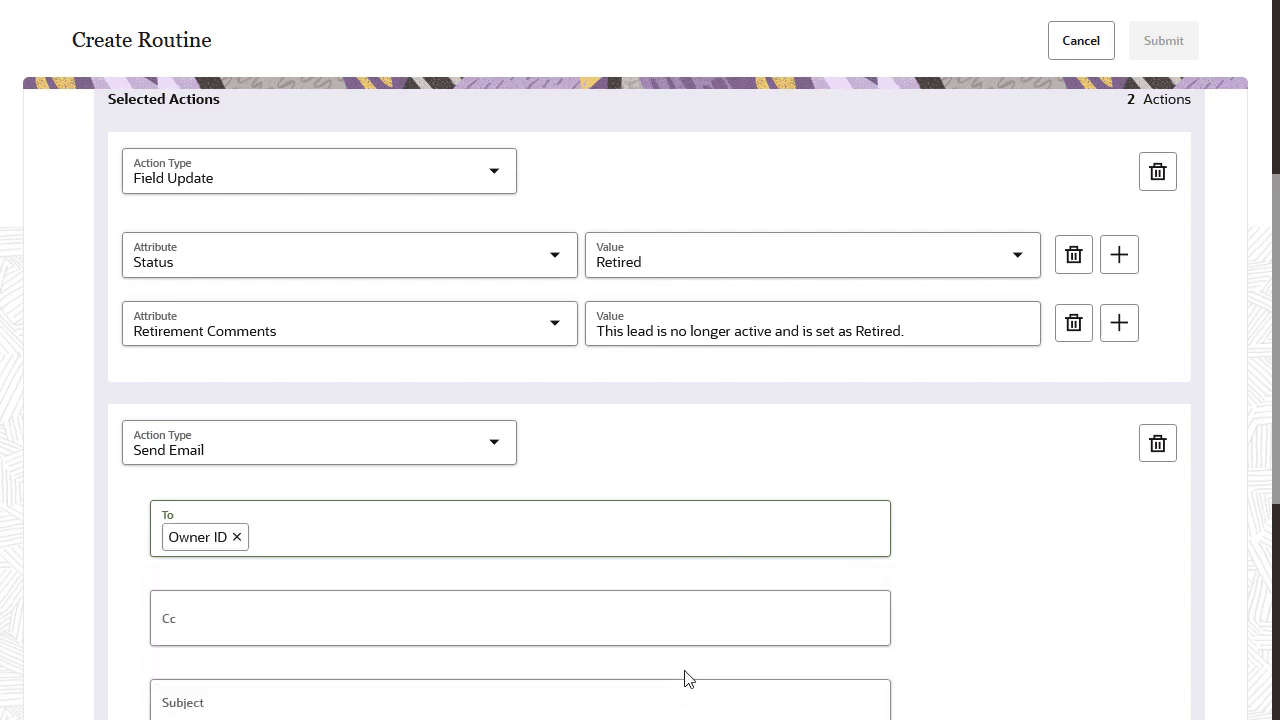
# Insert the Lead Name attribute into the email subject.
pyautogui.scroll(-3, 840, 604)
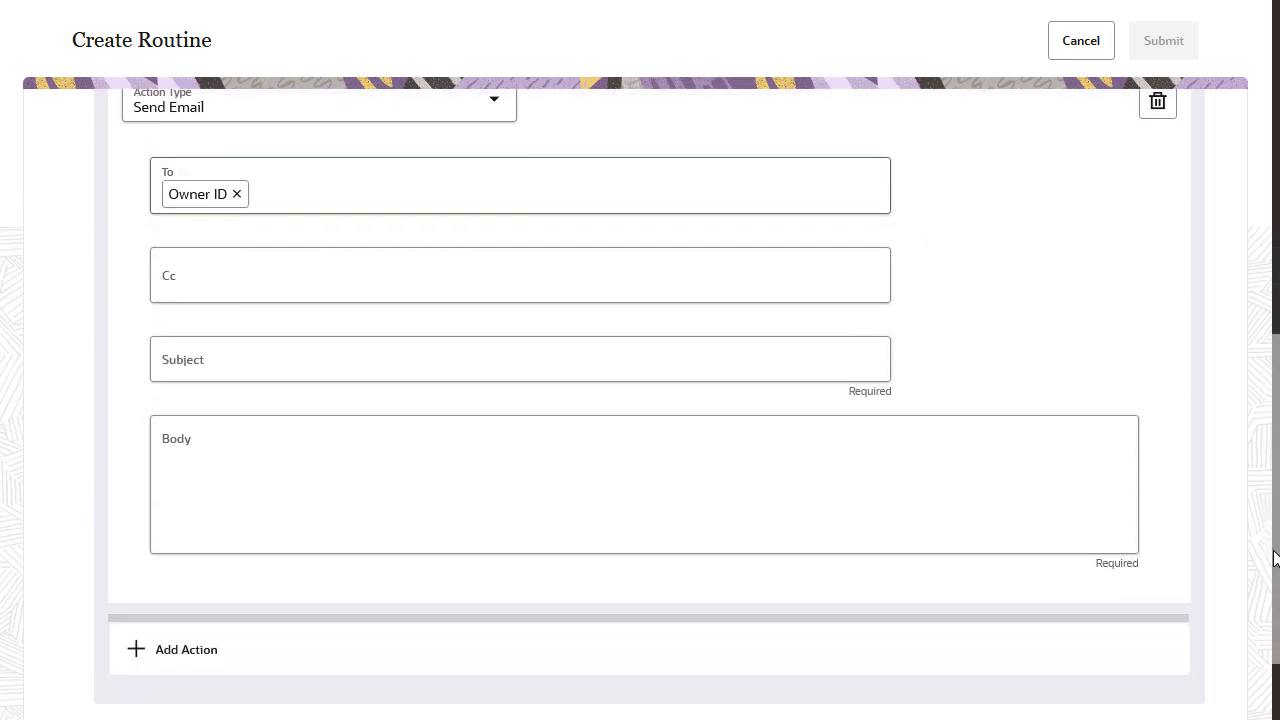
pyautogui.click(246, 441)
pyautogui.scroll(-10, 1151, 426)
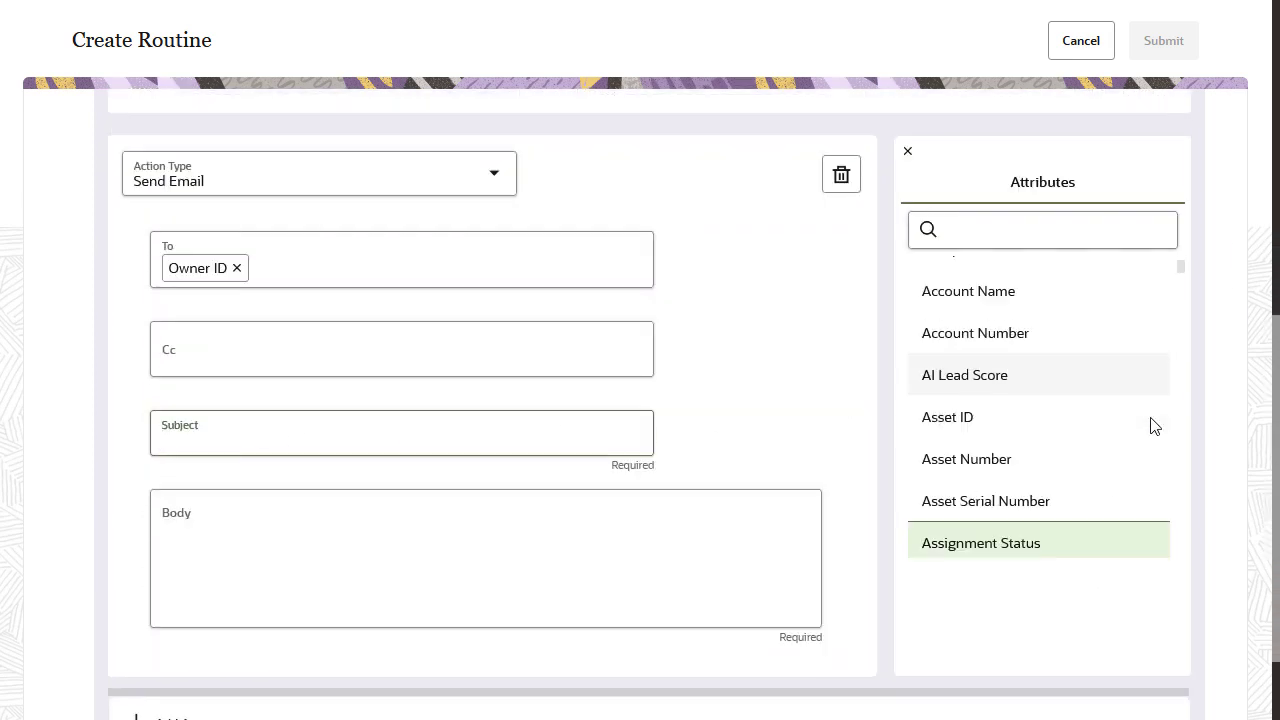
pyautogui.scroll(-3, 1151, 426)
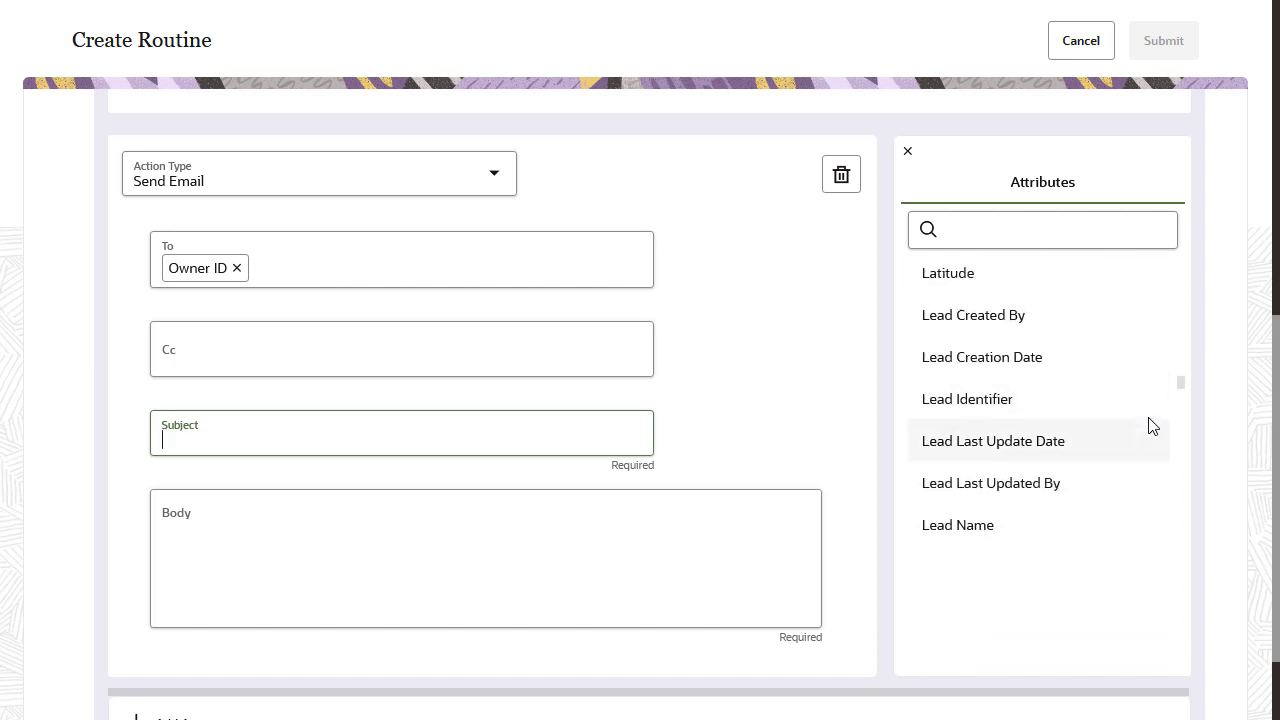
pyautogui.click(996, 530)
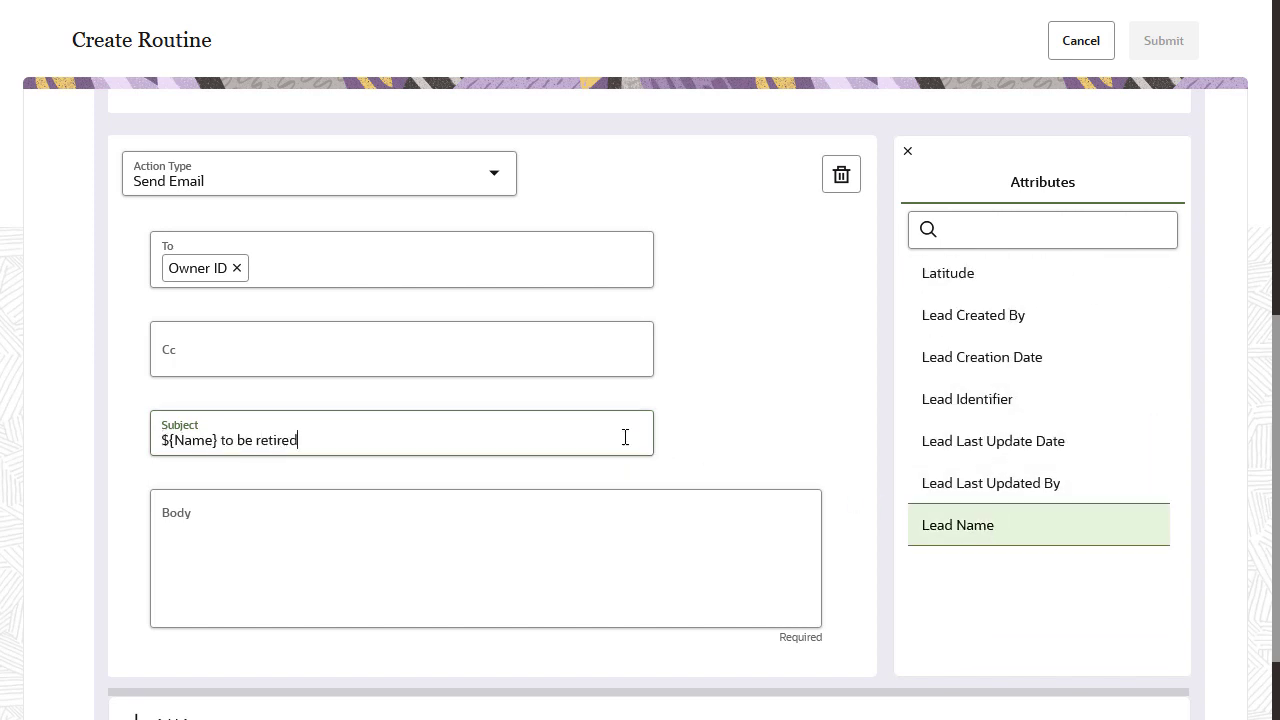
# Write the body 'The following lead with a [Status] status will be retired because [Retire Reason]'.
pyautogui.click(775, 603)
pyautogui.write('The following lead with a')
pyautogui.click(1160, 228)
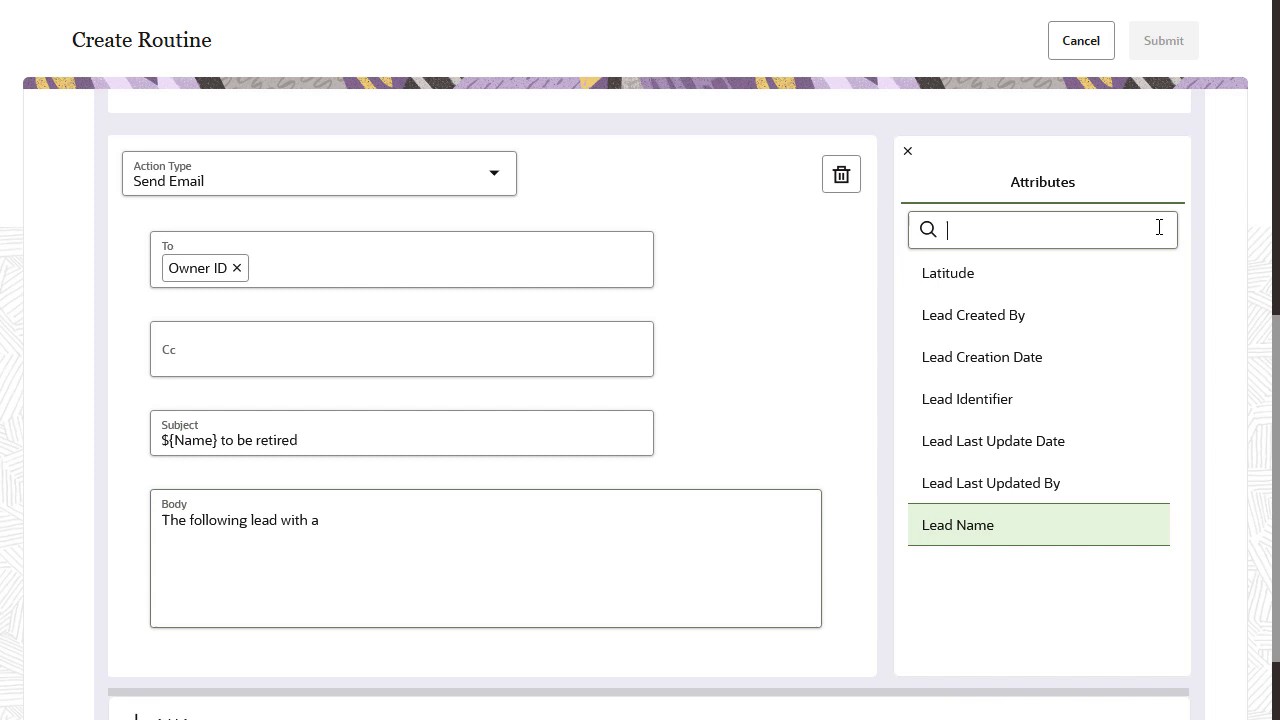
pyautogui.write('Status')
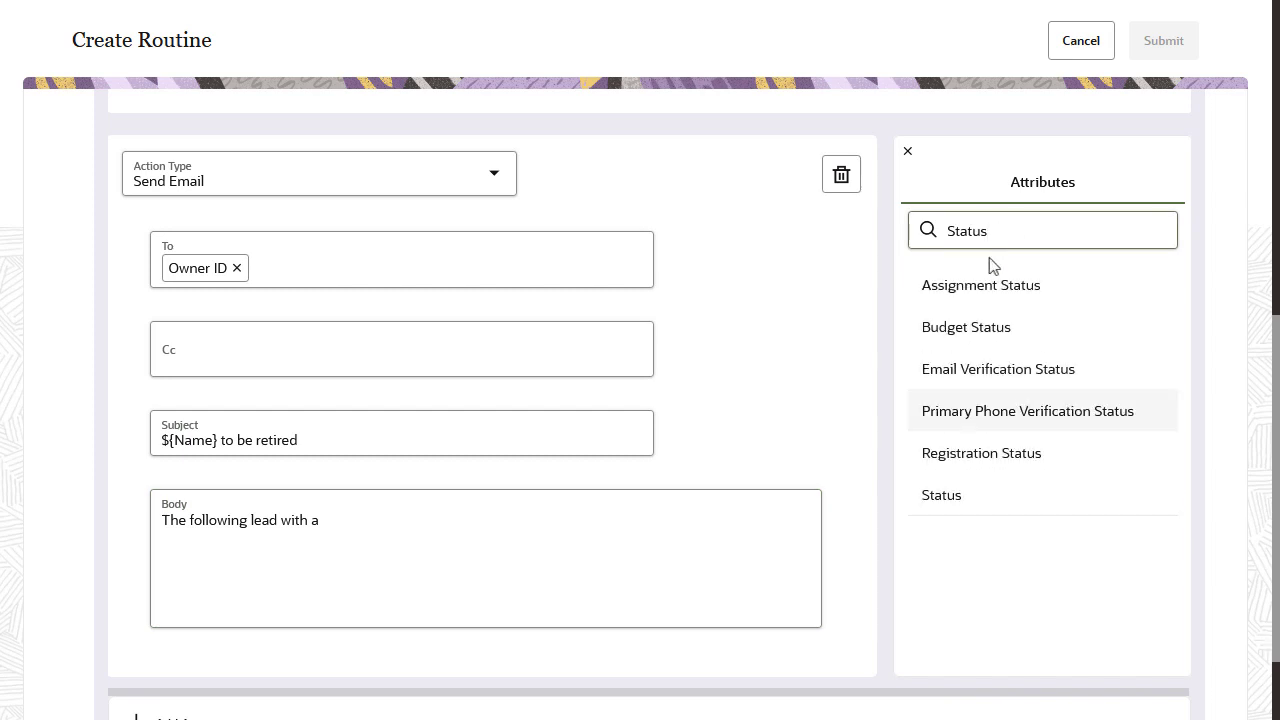
pyautogui.click(934, 497)
pyautogui.write('status will be retired because')
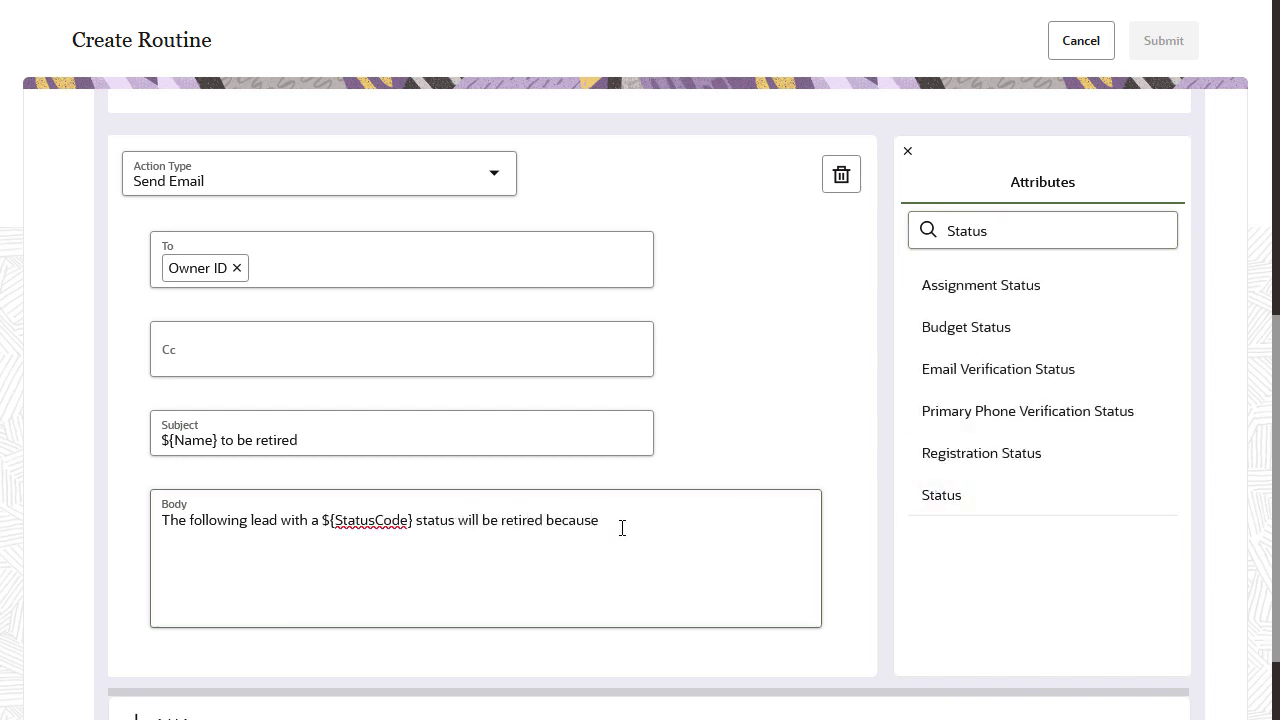
pyautogui.doubleClick(952, 224)
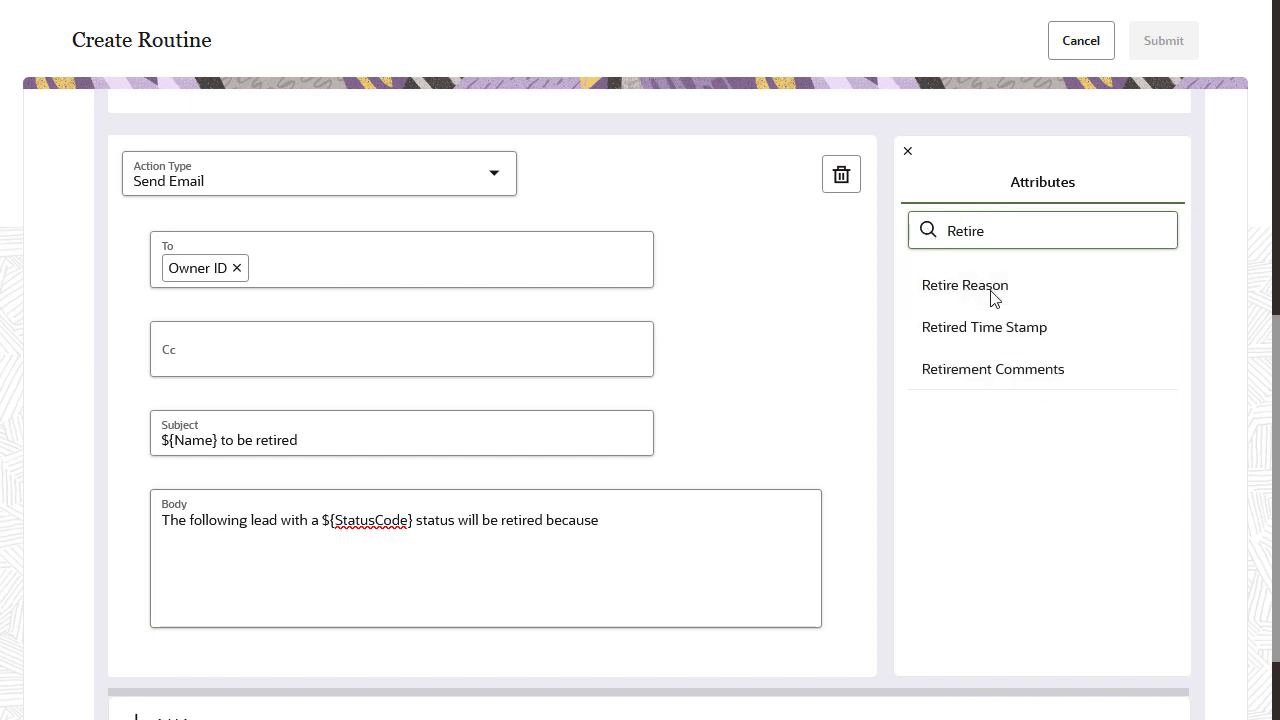
pyautogui.click(993, 295)
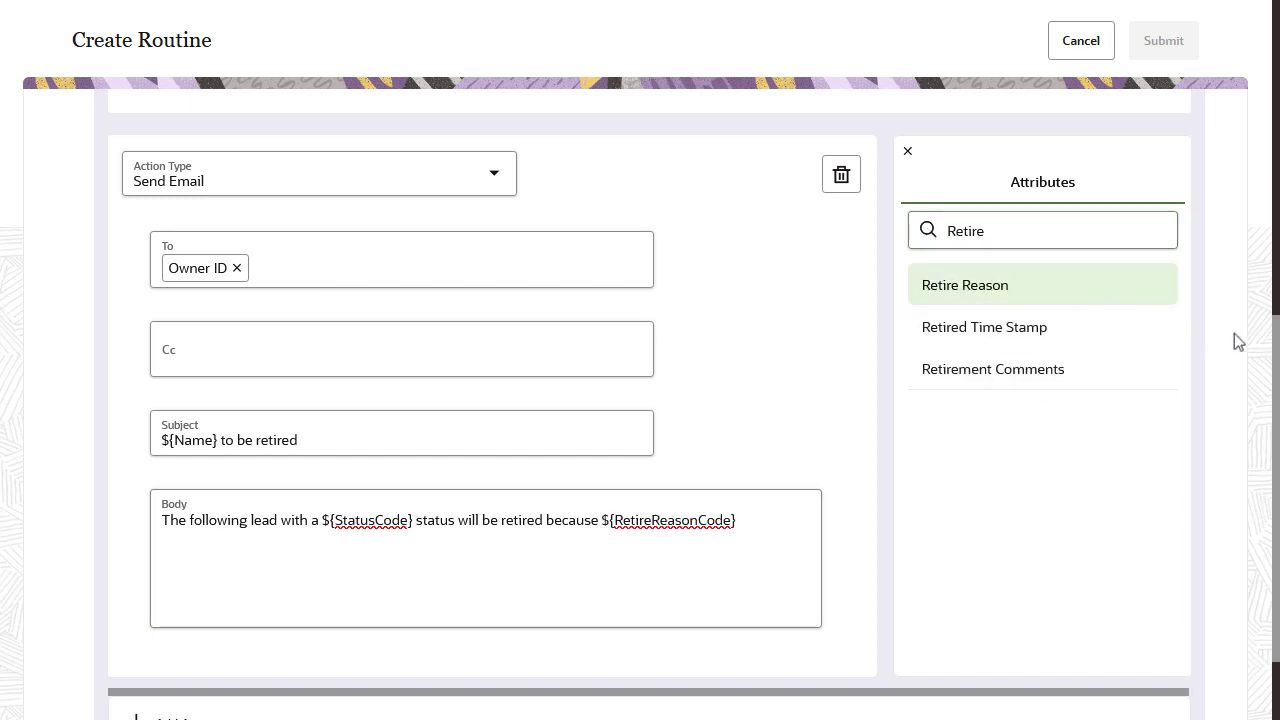
pyautogui.scroll(7, 1239, 340)
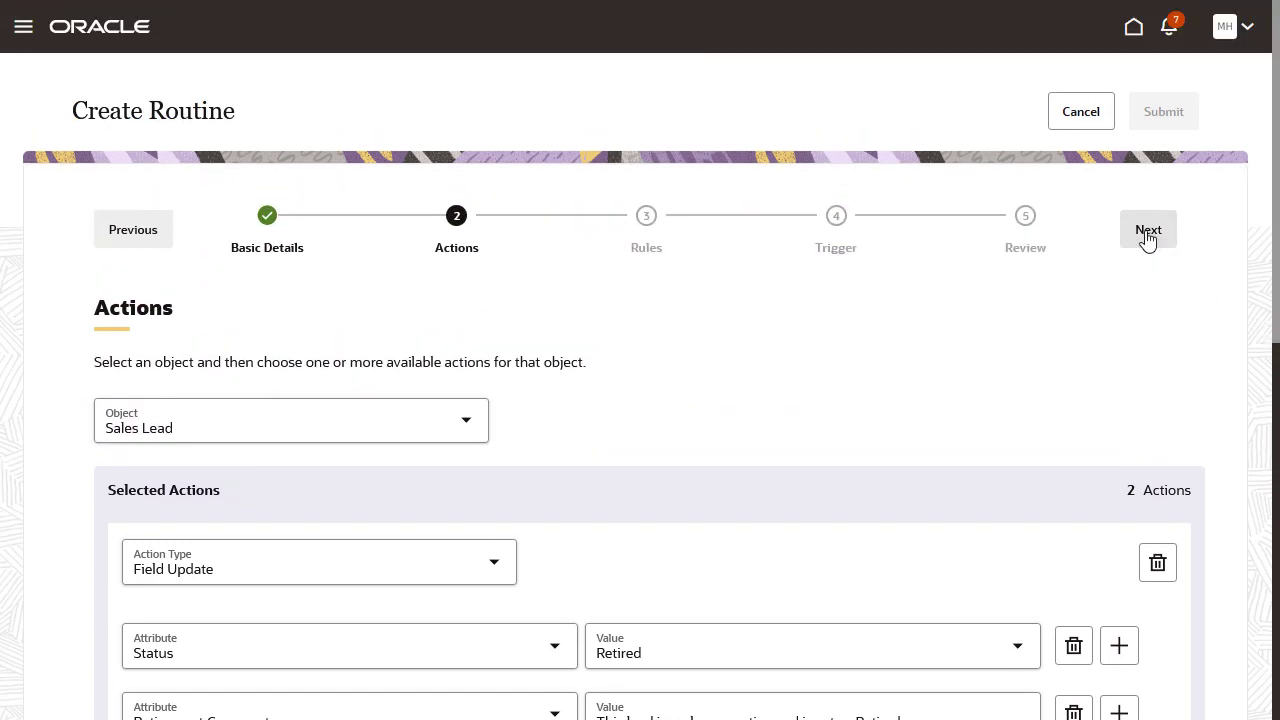
# On the Rules step, set Sales Lead to Include any group and the group to Including any of.
pyautogui.click(1147, 232)
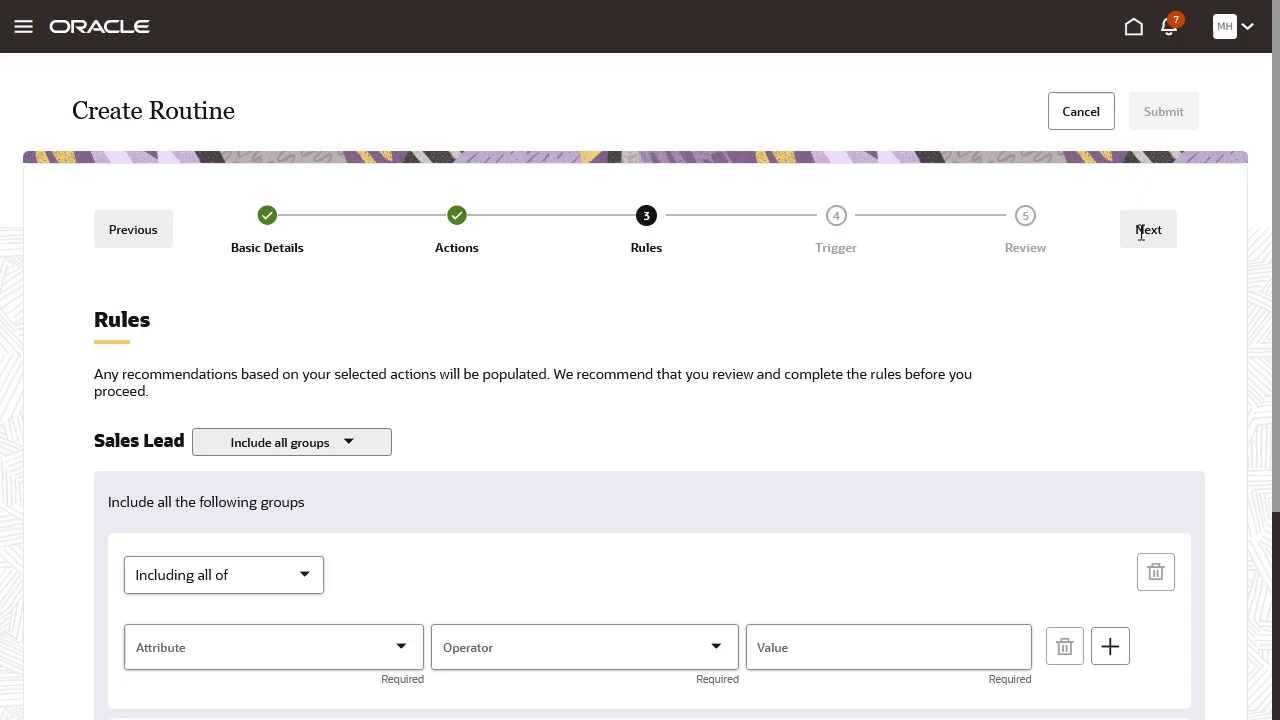
pyautogui.click(348, 444)
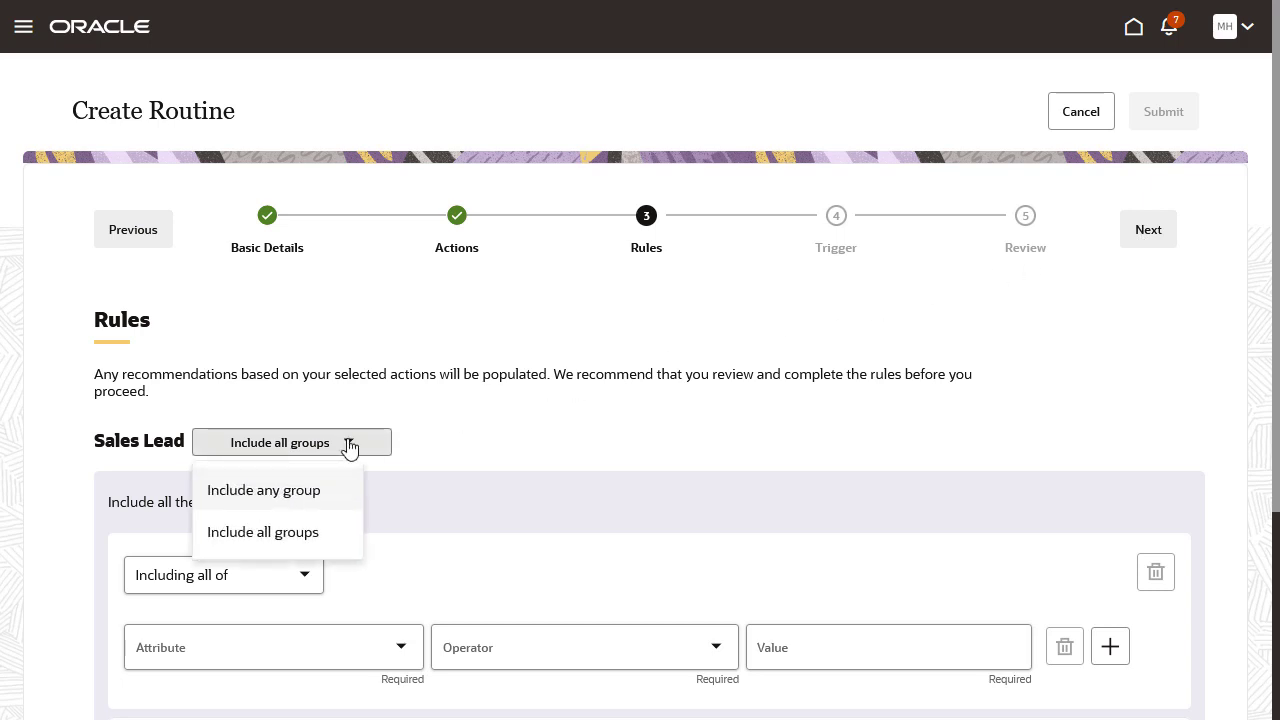
pyautogui.click(322, 493)
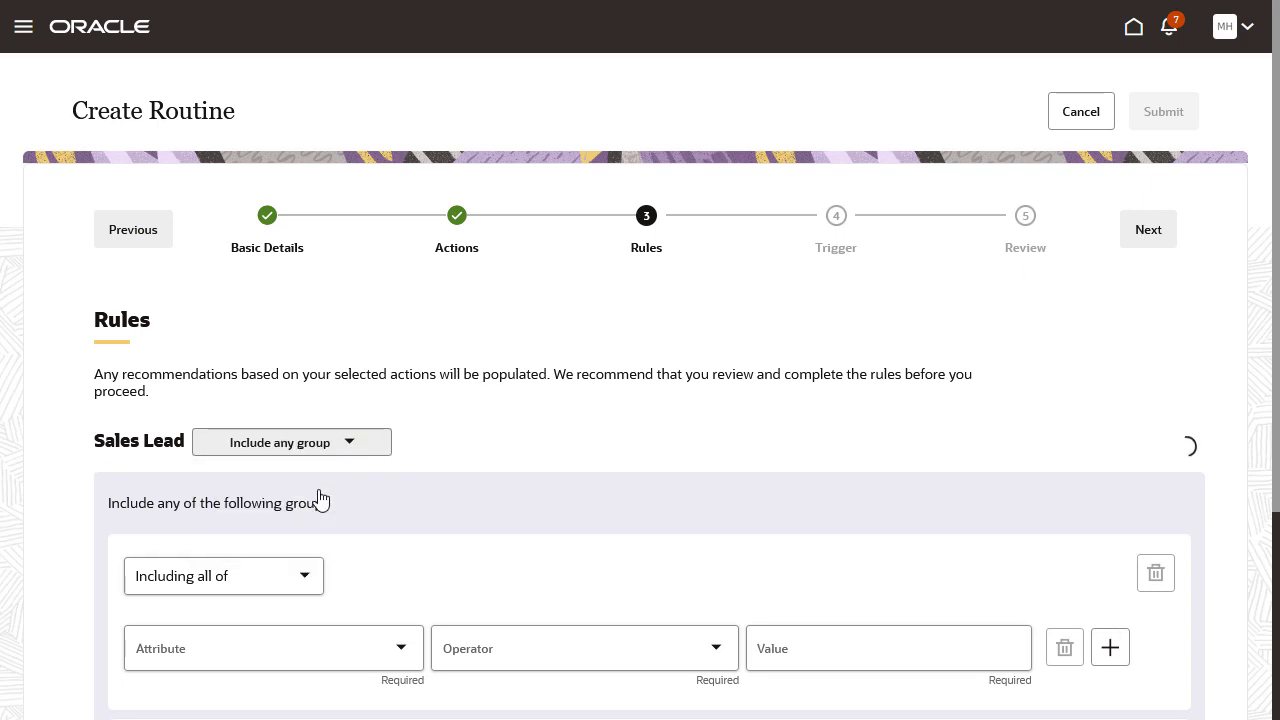
pyautogui.click(306, 574)
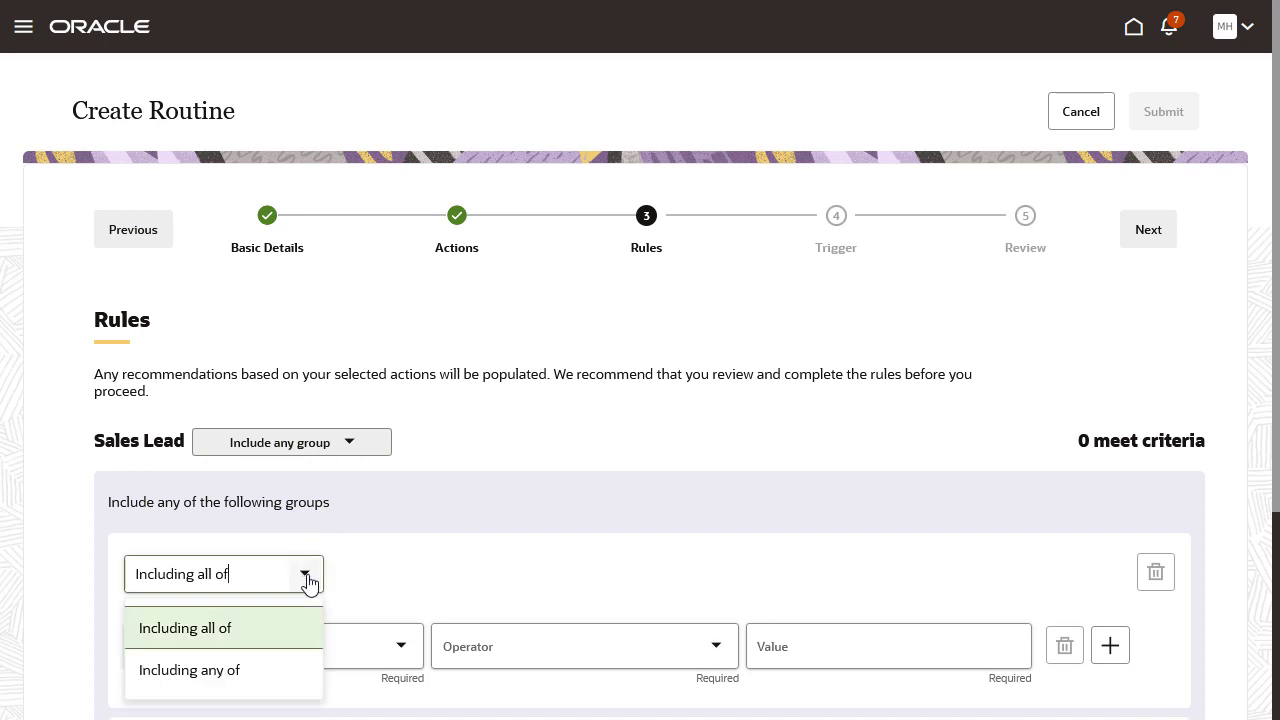
pyautogui.click(279, 680)
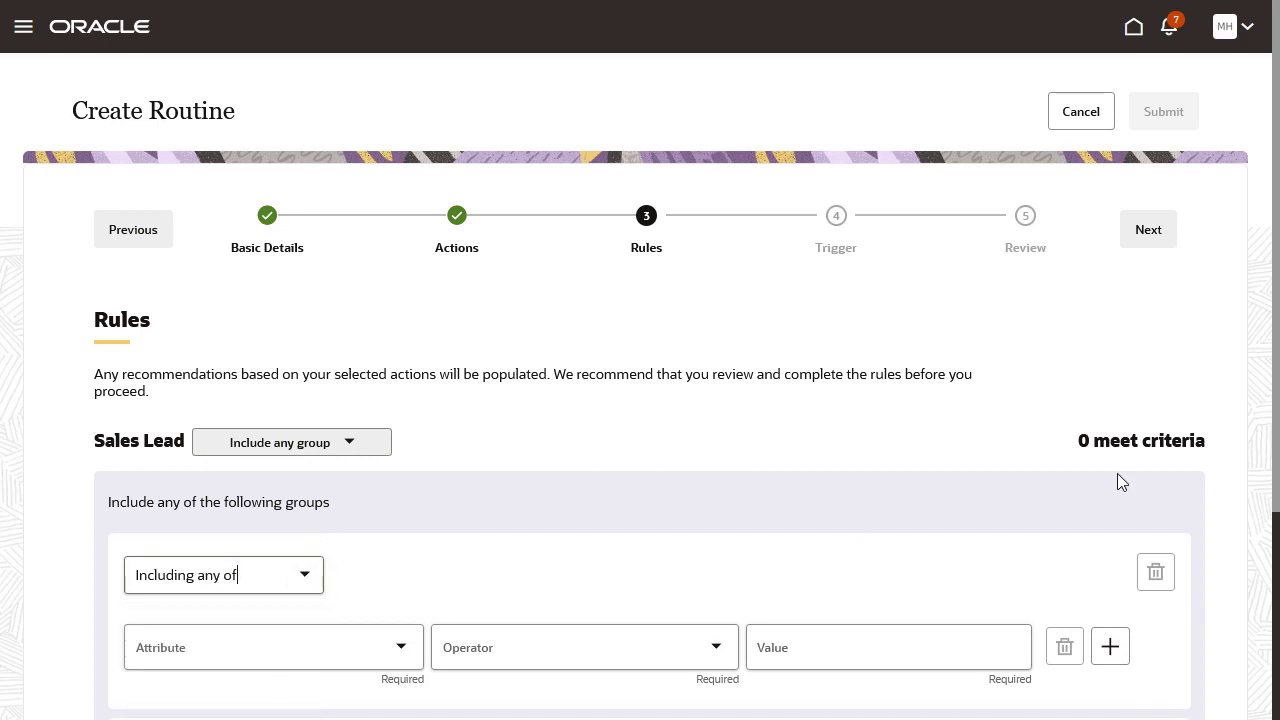
pyautogui.scroll(-3, 760, 480)
# Add the condition Lead Creation Date Since Last Quarter to the first group.
pyautogui.click(394, 320)
pyautogui.scroll(-10, 340, 529)
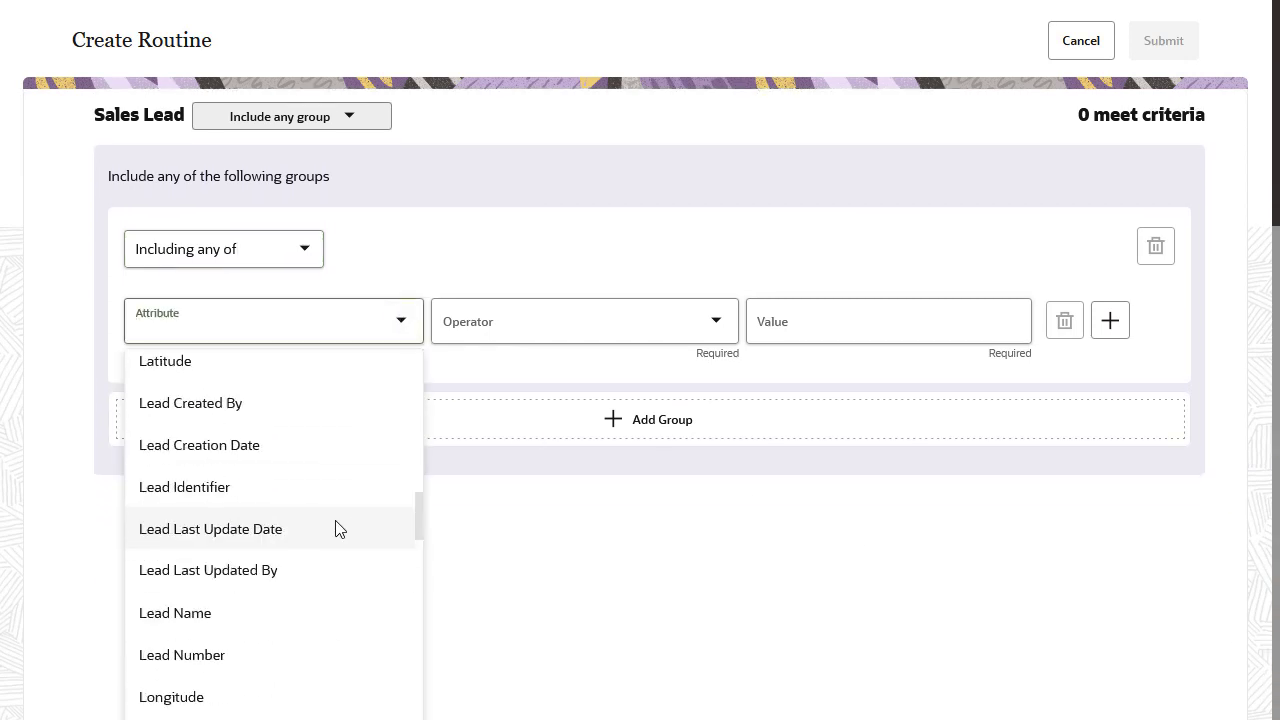
pyautogui.click(257, 452)
pyautogui.click(929, 380)
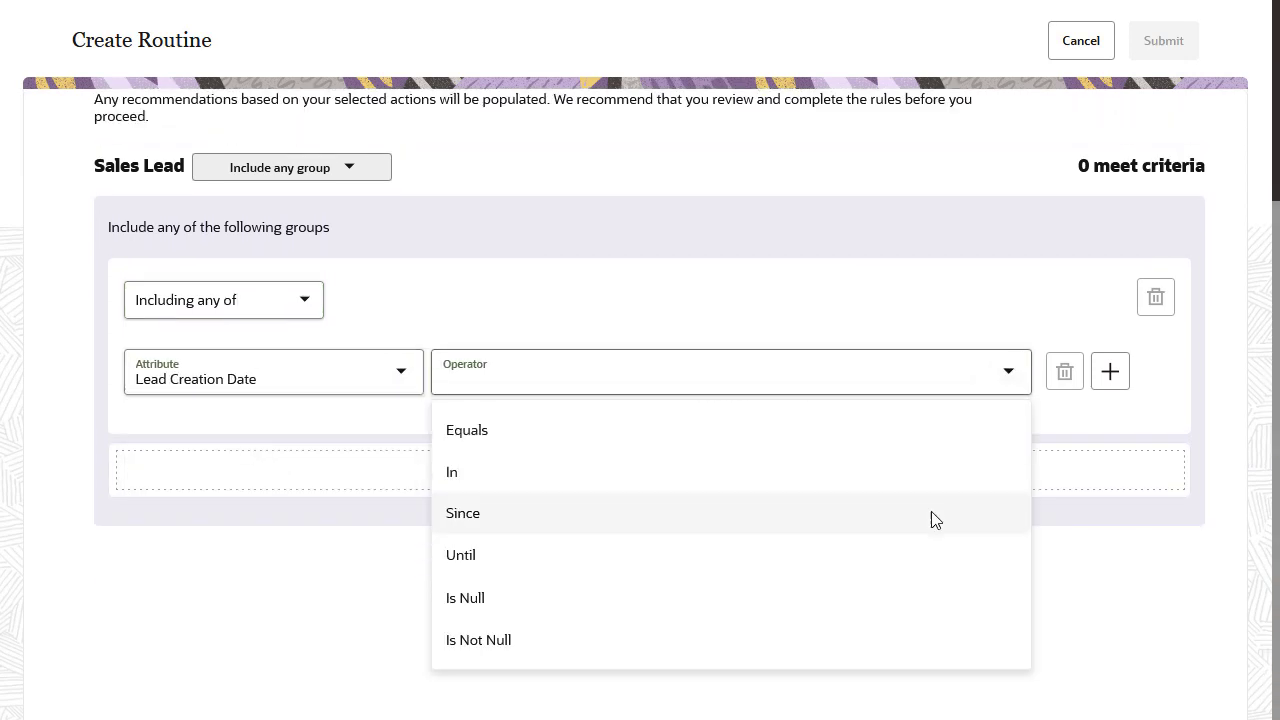
pyautogui.click(931, 515)
pyautogui.click(1006, 372)
pyautogui.click(943, 558)
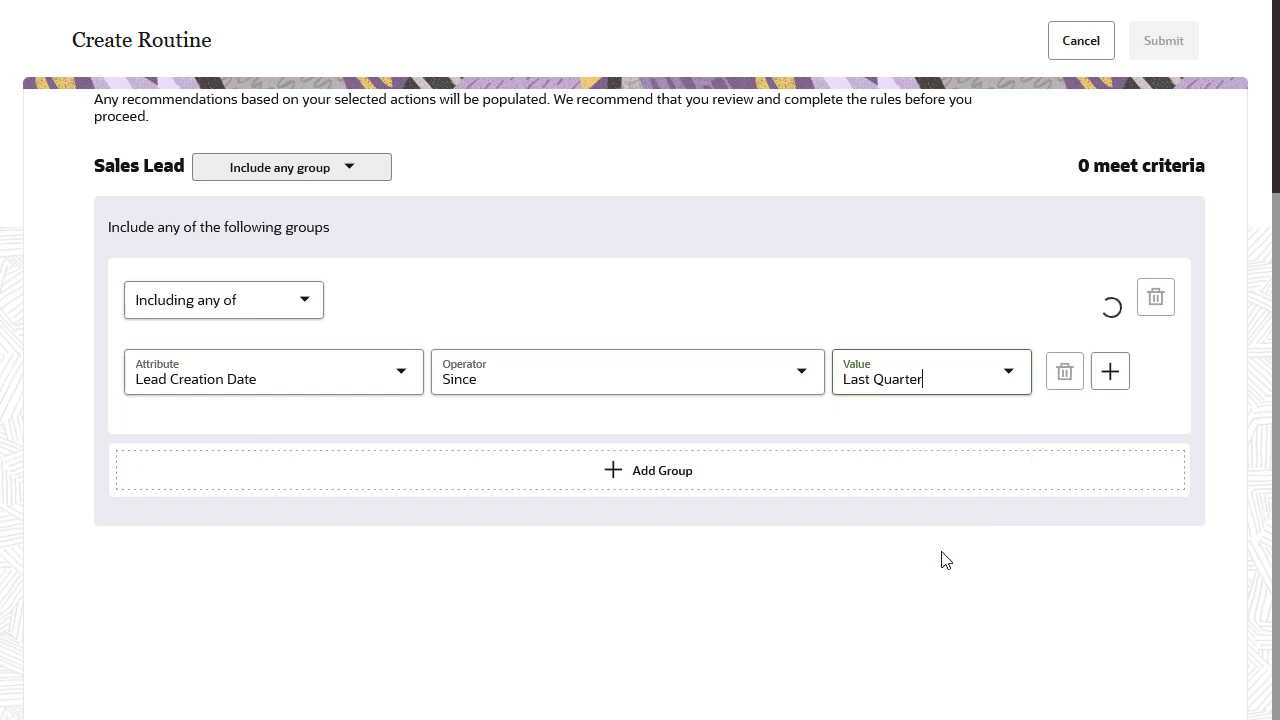
# Add a second condition, Status Is Null, then add a second condition group.
pyautogui.click(1110, 371)
pyautogui.click(405, 447)
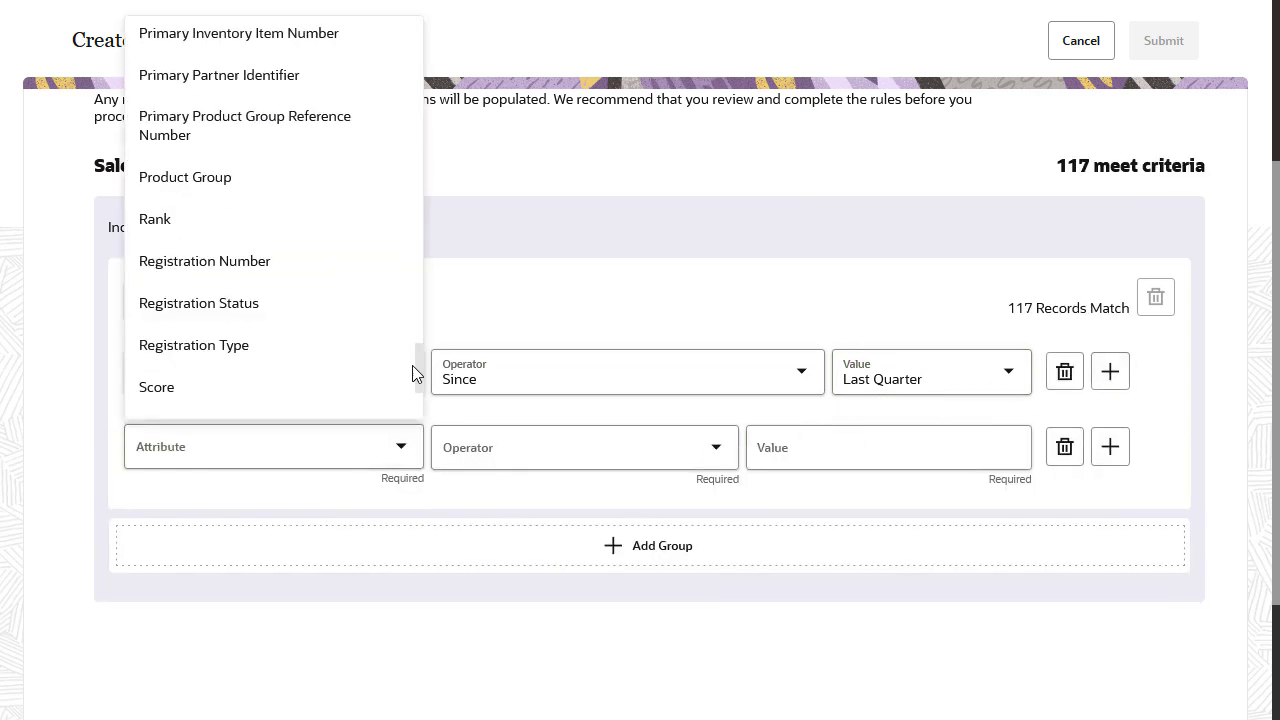
pyautogui.scroll(-1, 416, 373)
pyautogui.click(343, 363)
pyautogui.click(1009, 452)
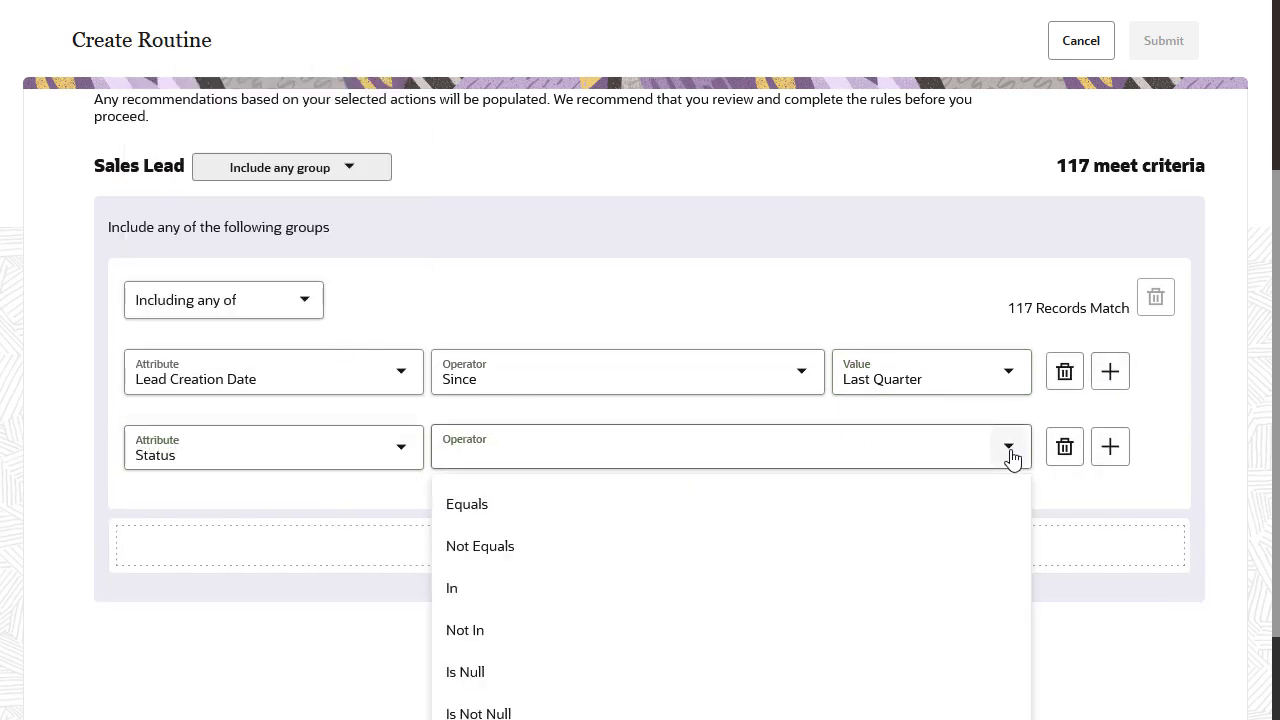
pyautogui.click(863, 669)
pyautogui.click(634, 543)
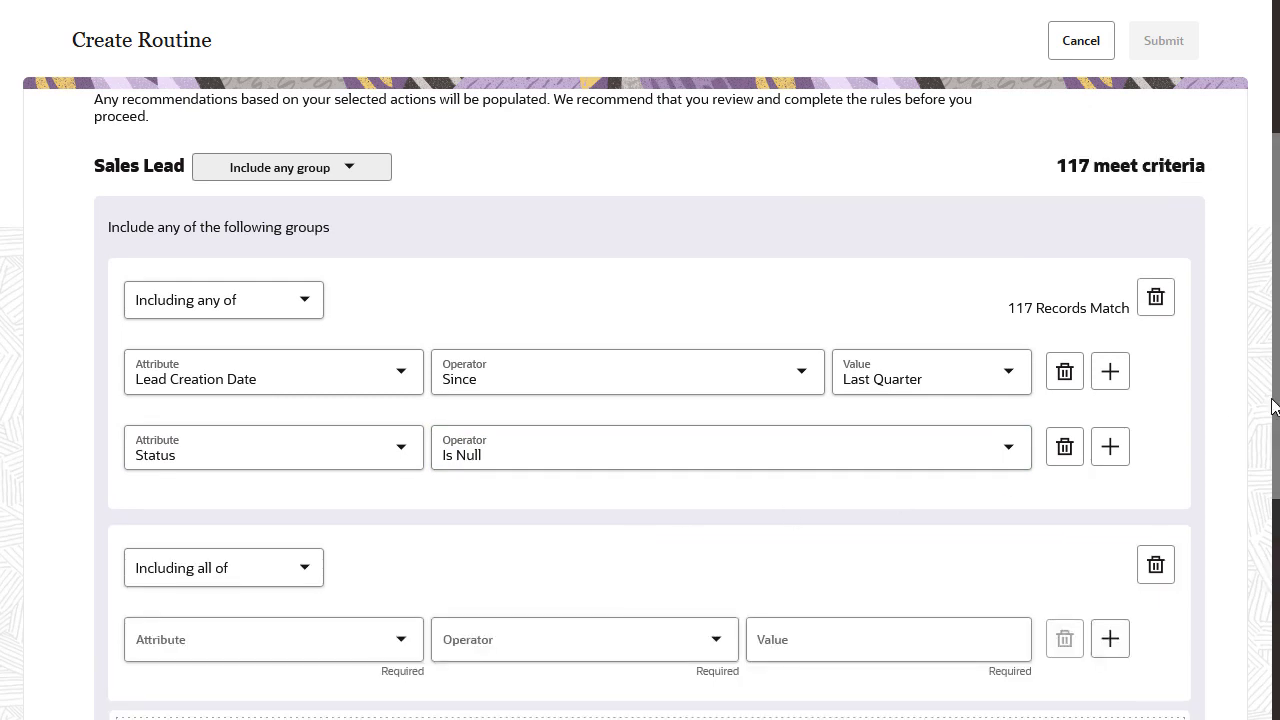
# Set the second group's condition to Status Not Equals Converted and continue to Trigger.
pyautogui.scroll(-3, 1273, 405)
pyautogui.click(401, 344)
pyautogui.scroll(-10, 343, 650)
pyautogui.click(343, 686)
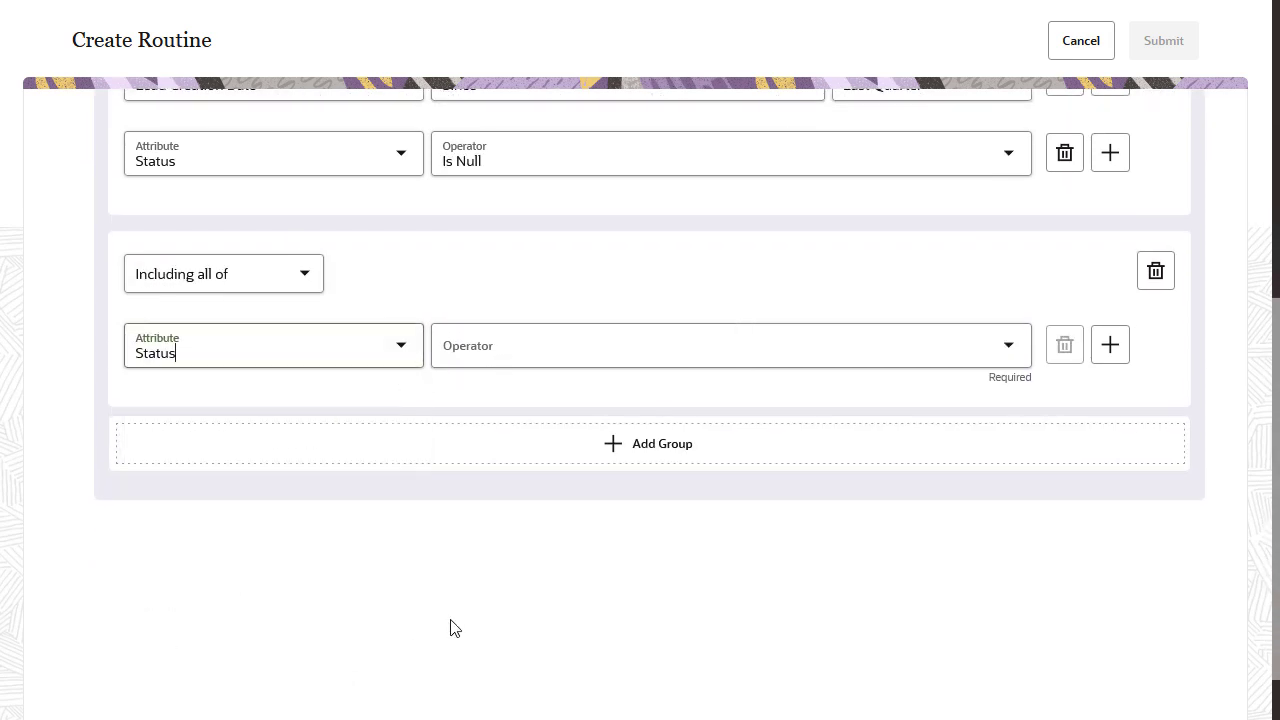
pyautogui.click(1003, 346)
pyautogui.click(760, 443)
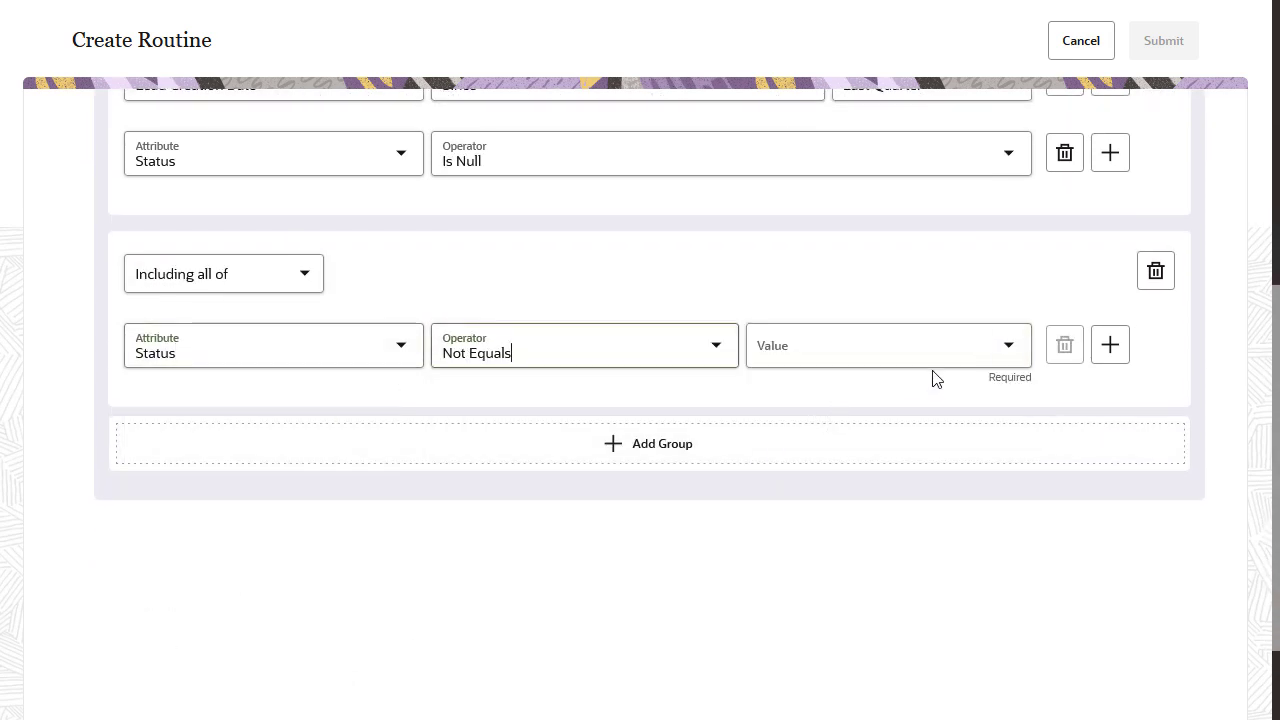
pyautogui.click(1010, 348)
pyautogui.click(960, 412)
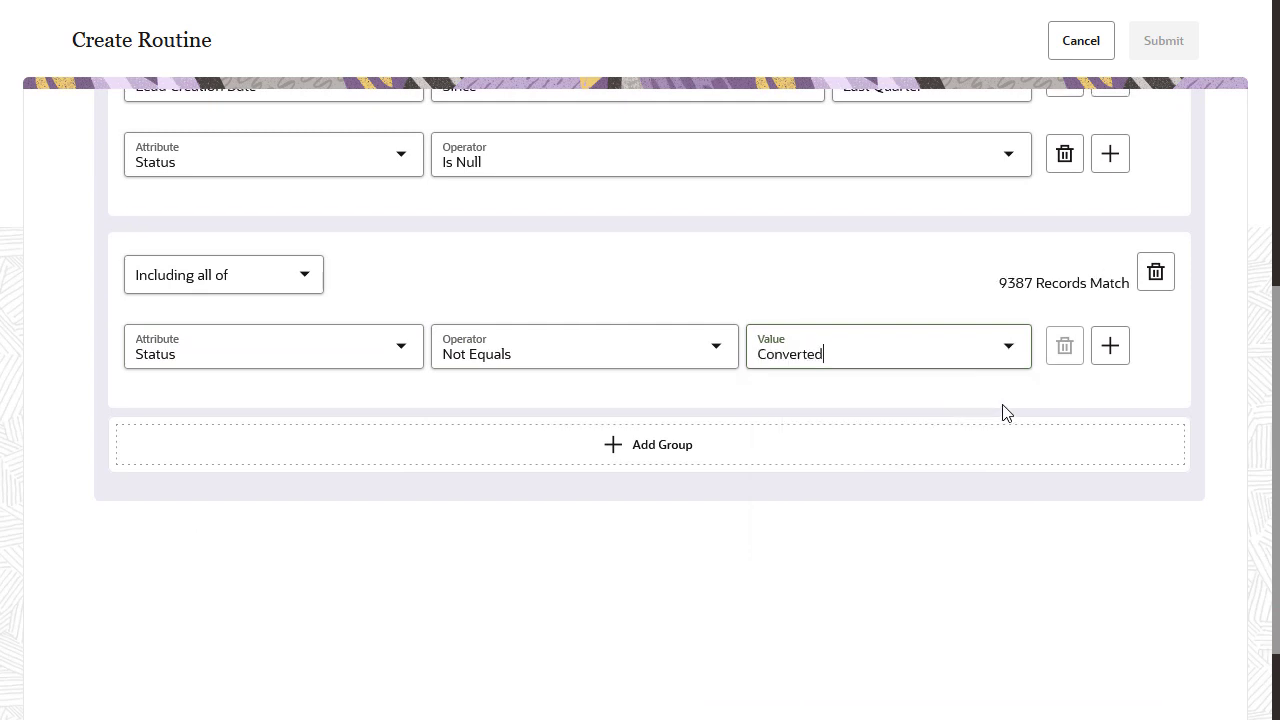
pyautogui.scroll(10, 1002, 414)
pyautogui.click(1148, 230)
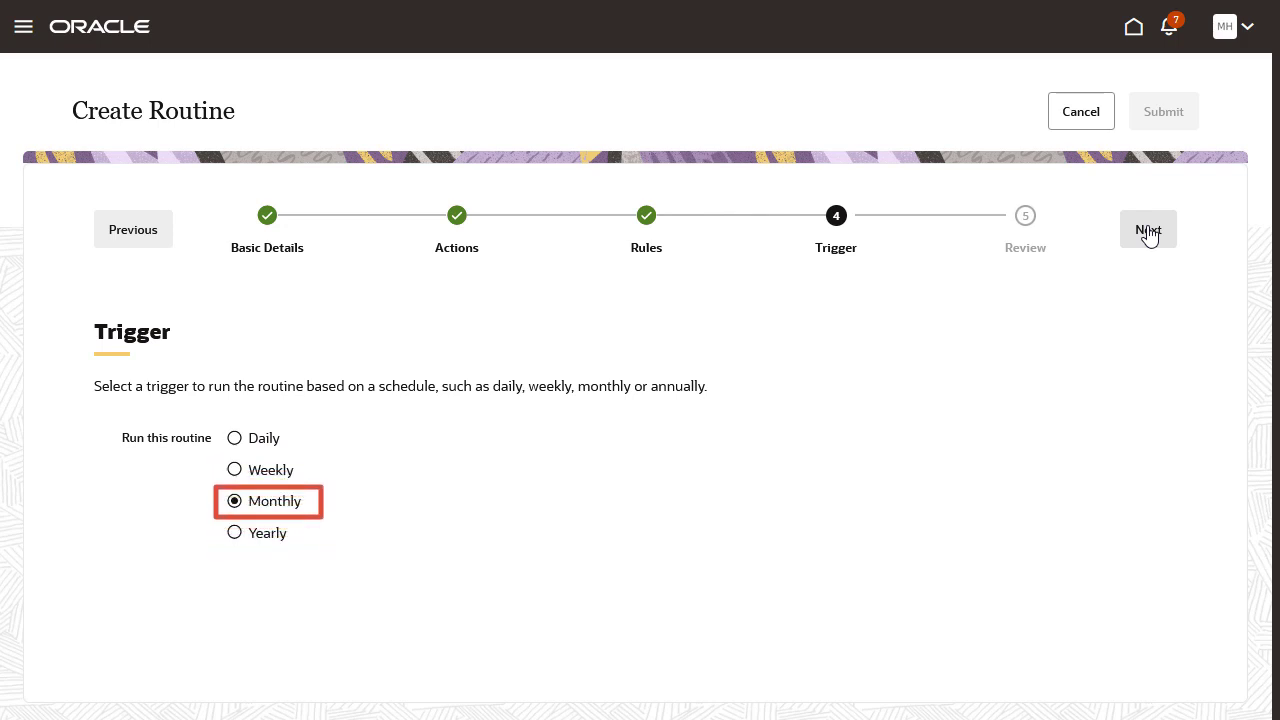
# Keep 'Run this routine' at Monthly and continue to the Review step.
pyautogui.click(1148, 232)
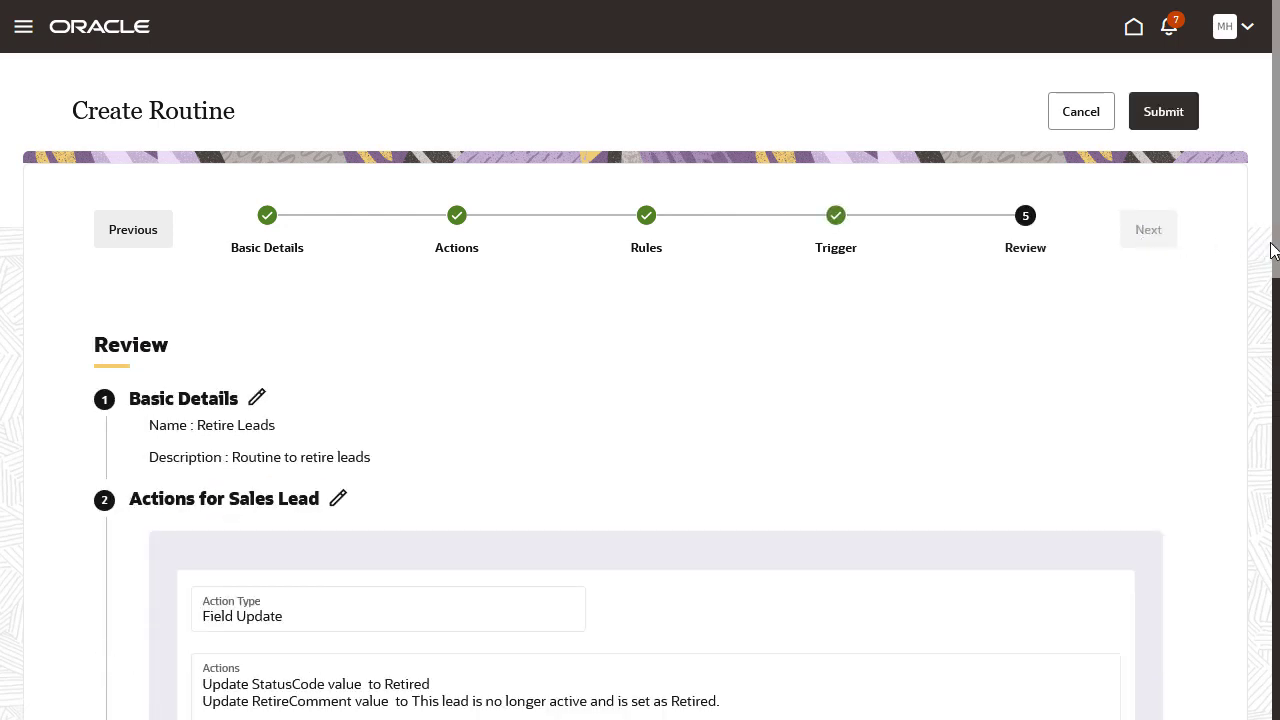
# Scroll through the review summary and submit the Retire Leads routine.
pyautogui.moveTo(1272, 250); pyautogui.dragTo(1273, 107)
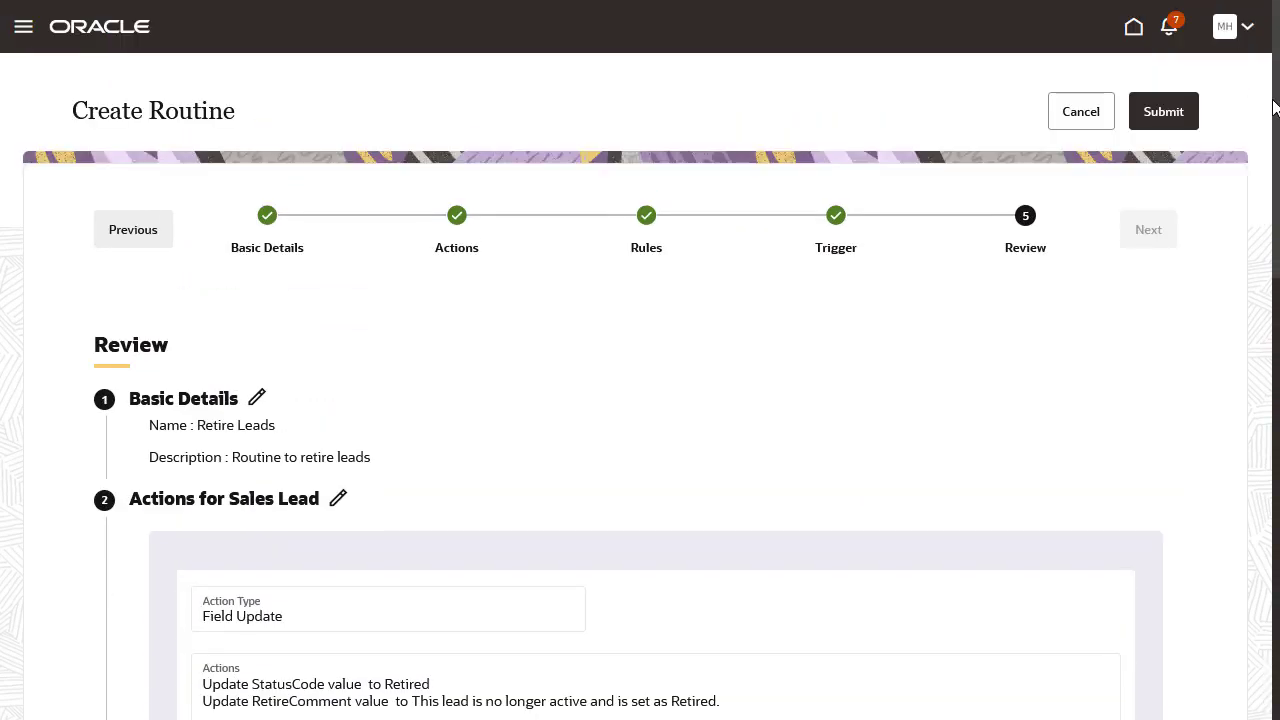
pyautogui.click(1160, 112)
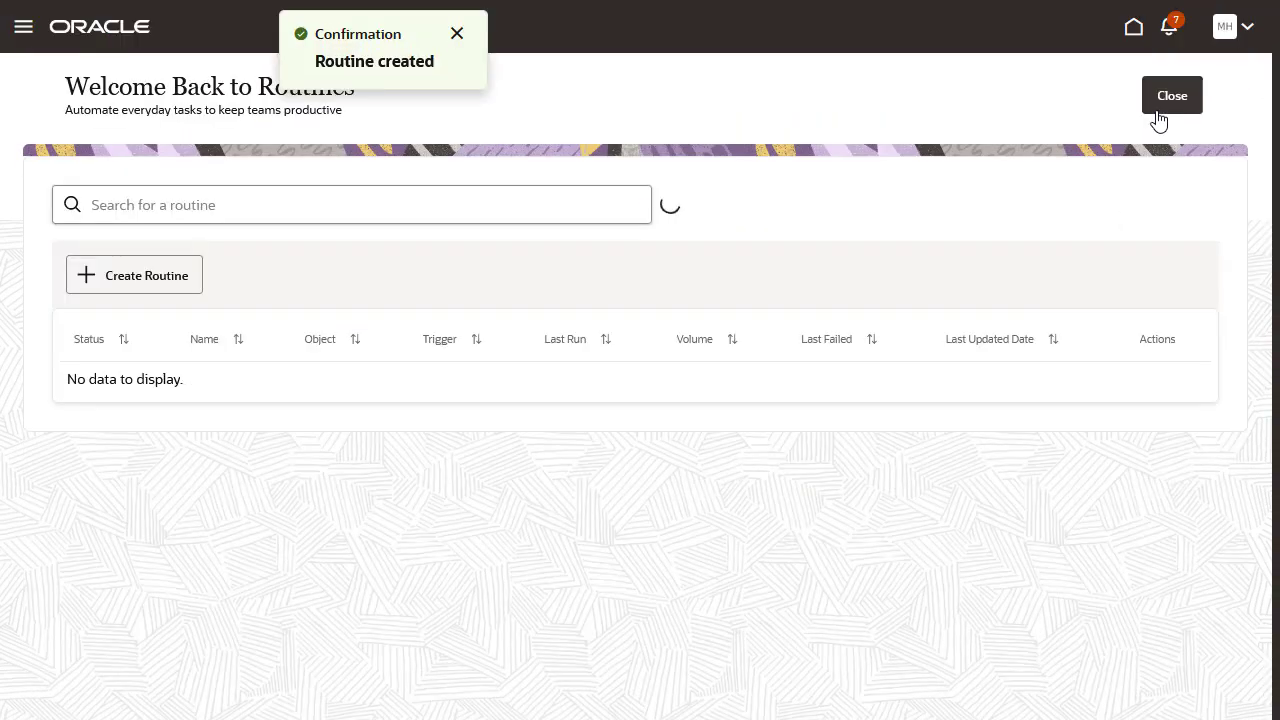